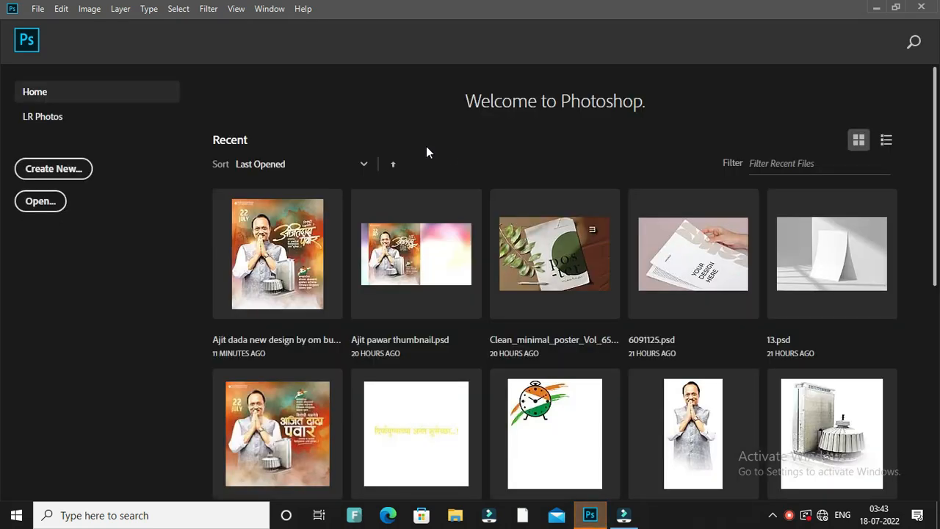
Step: Open the gg background image from the "Ajit dada pawar banner by om buge" folder in Downloads
click(41, 201)
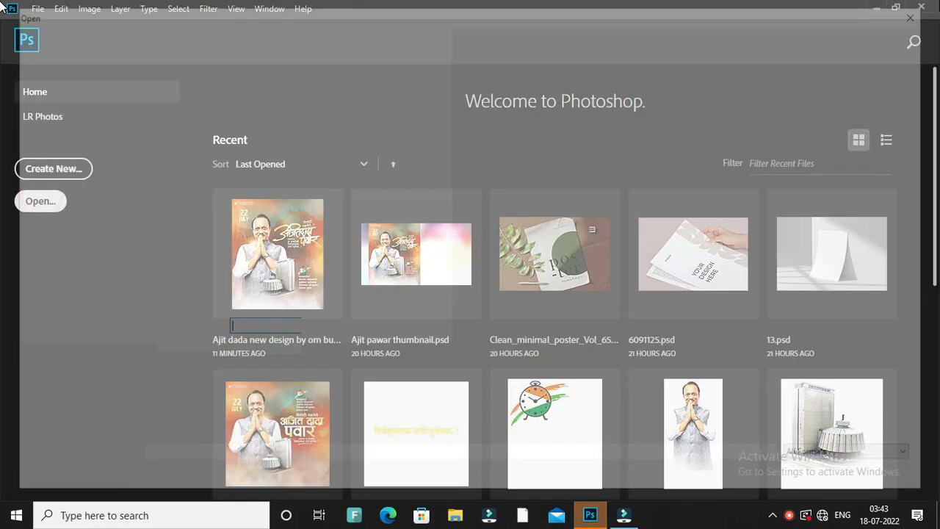
drag(420, 217, 703, 389)
click(407, 173)
click(182, 140)
double_click(182, 139)
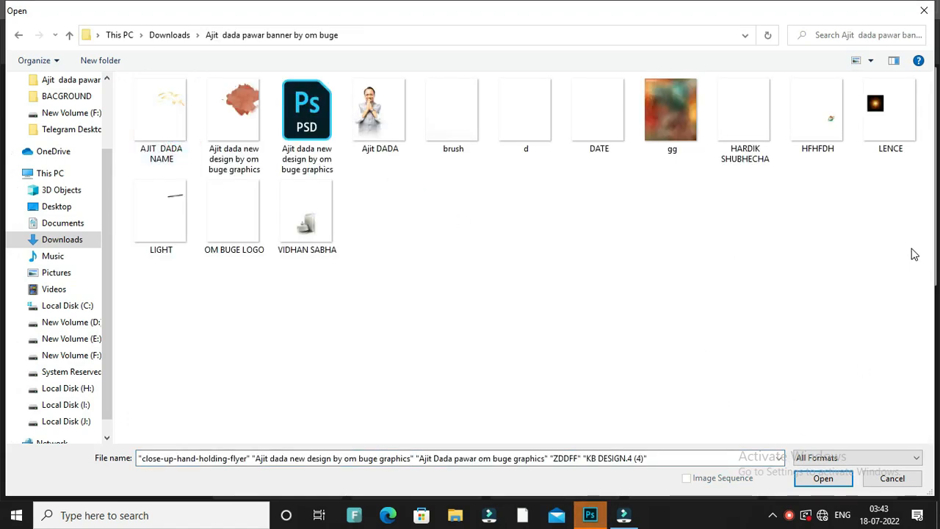
drag(911, 256, 126, 76)
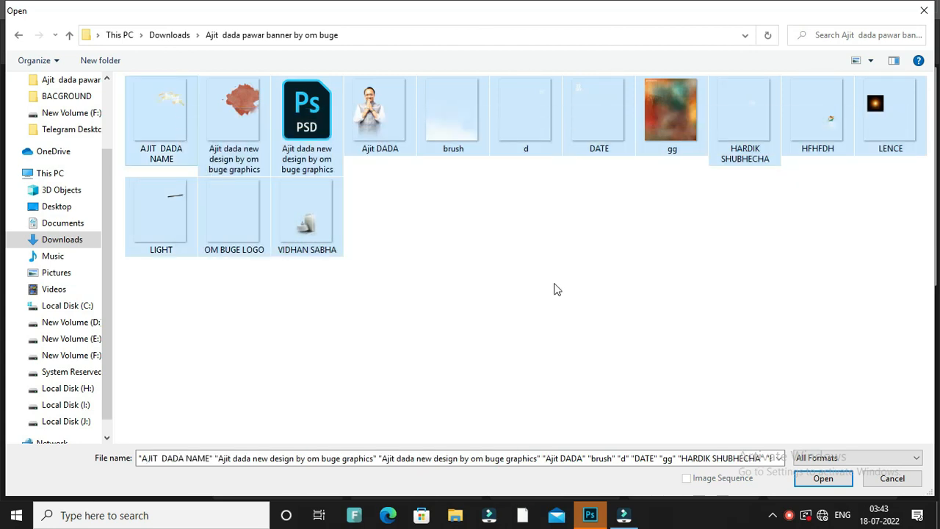
click(445, 189)
right_click(445, 189)
click(686, 329)
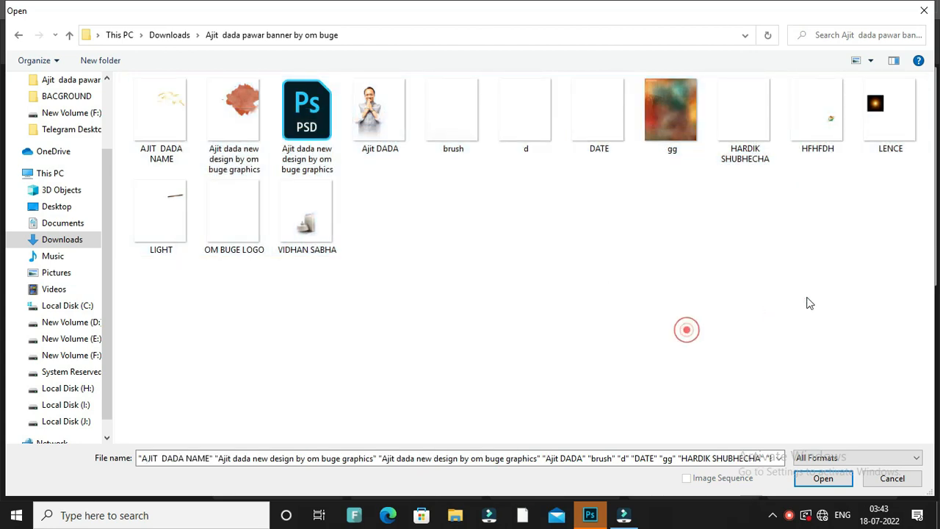
drag(811, 297, 125, 78)
click(456, 234)
click(679, 123)
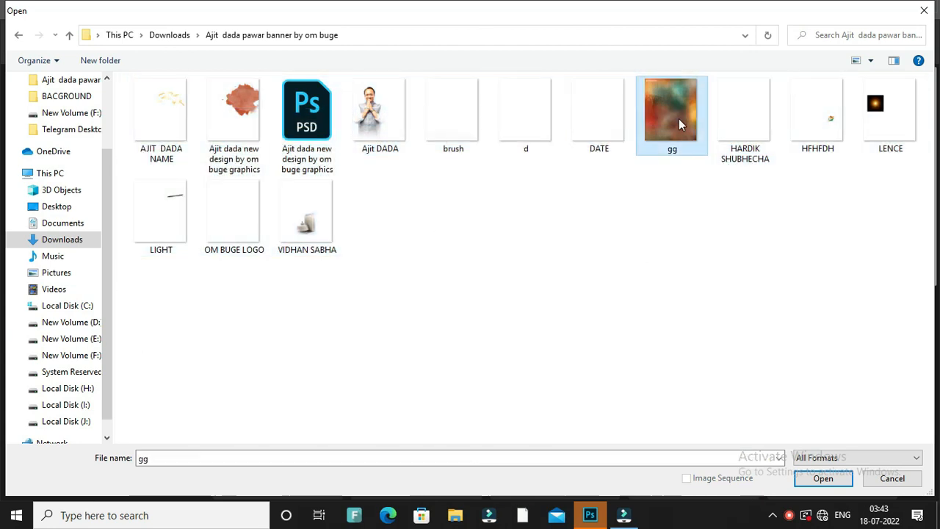
double_click(679, 120)
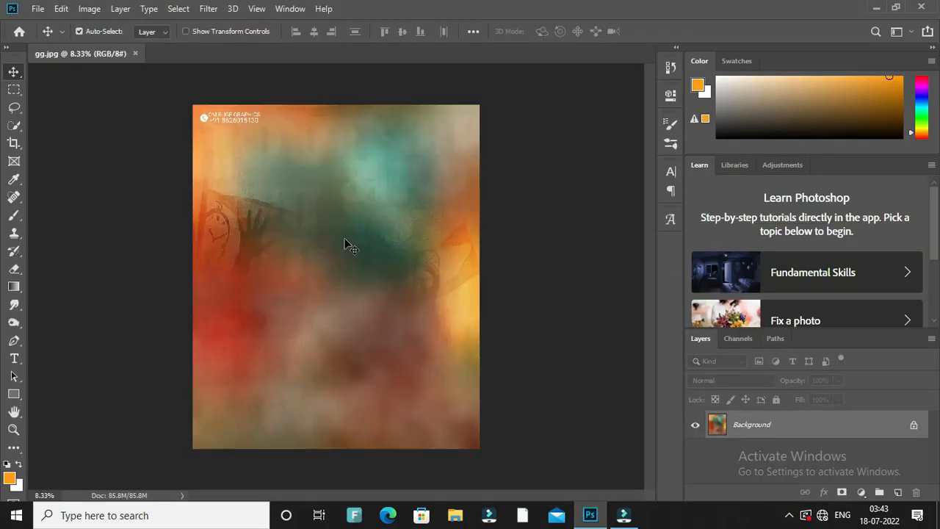
Step: Unlock the Background layer of gg.jpg to turn it into a regular layer
key(z)
right_click(345, 242)
click(351, 239)
key(v)
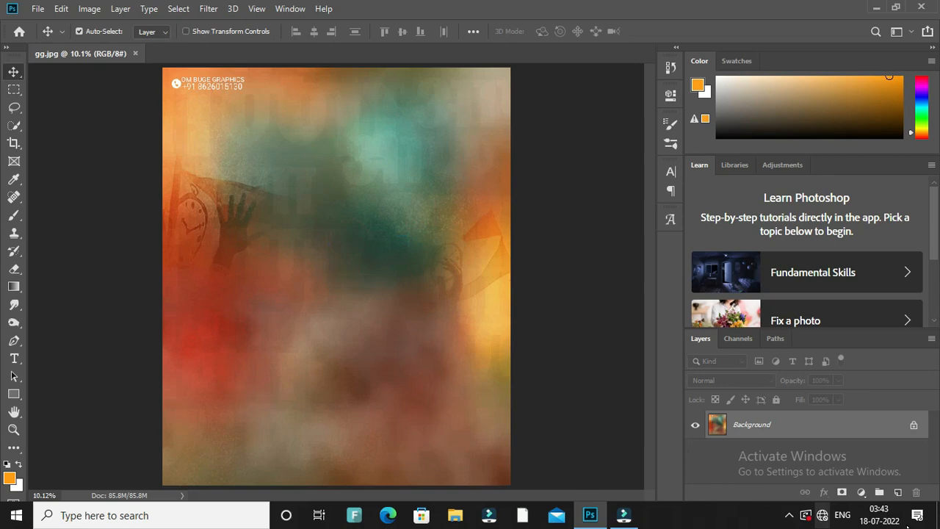
click(915, 426)
Step: Examine the background artwork up close from corner to corner, including the clock and hand details
scroll(324, 262, up, 5)
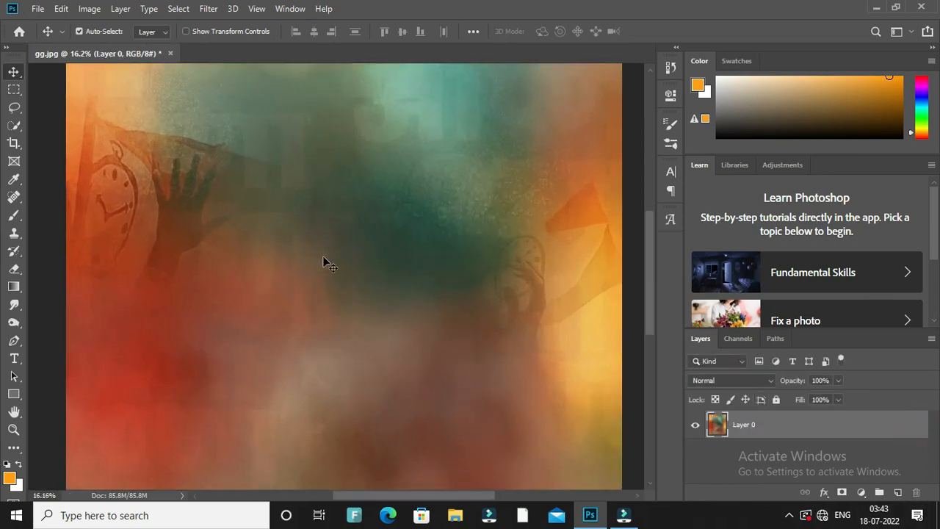
drag(237, 182, 414, 399)
drag(486, 484, 420, 325)
drag(486, 418, 458, 55)
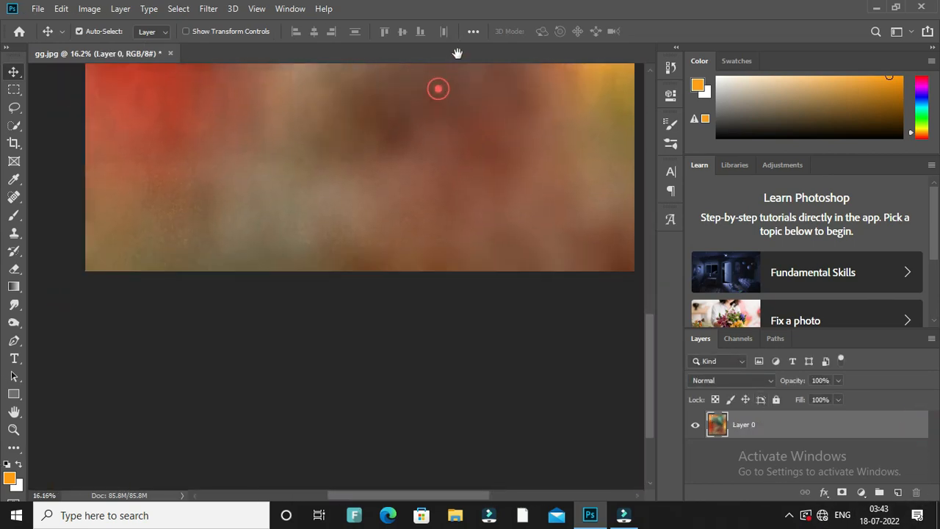
drag(624, 66, 482, 426)
drag(445, 172, 646, 138)
drag(345, 286, 493, 56)
drag(374, 218, 372, 113)
drag(566, 326, 301, 341)
scroll(386, 351, up, 5)
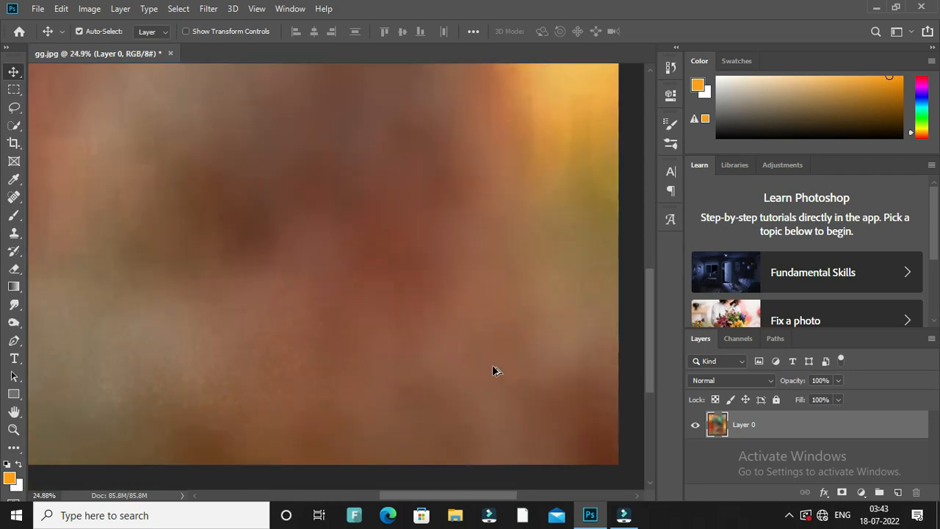
drag(596, 289, 341, 296)
drag(409, 122, 559, 308)
drag(435, 198, 658, 418)
drag(373, 223, 556, 370)
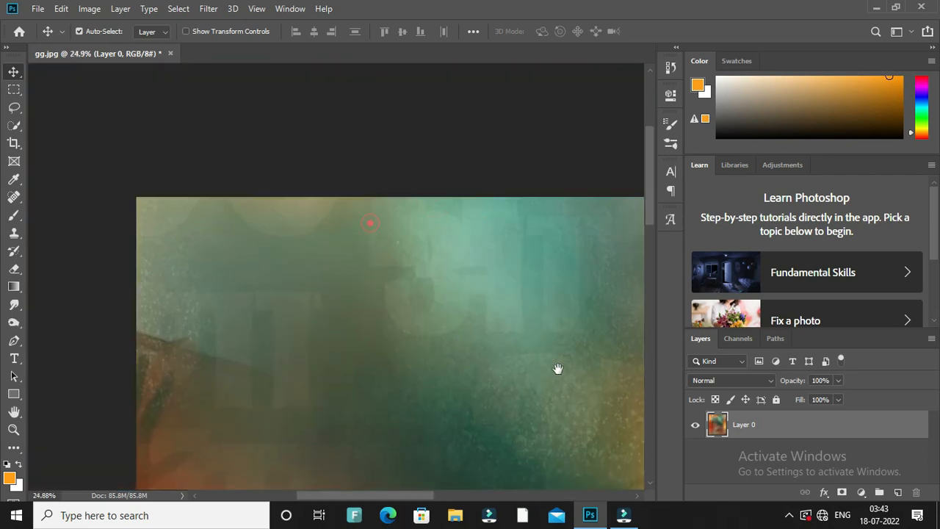
drag(412, 250, 397, 104)
right_click(315, 214)
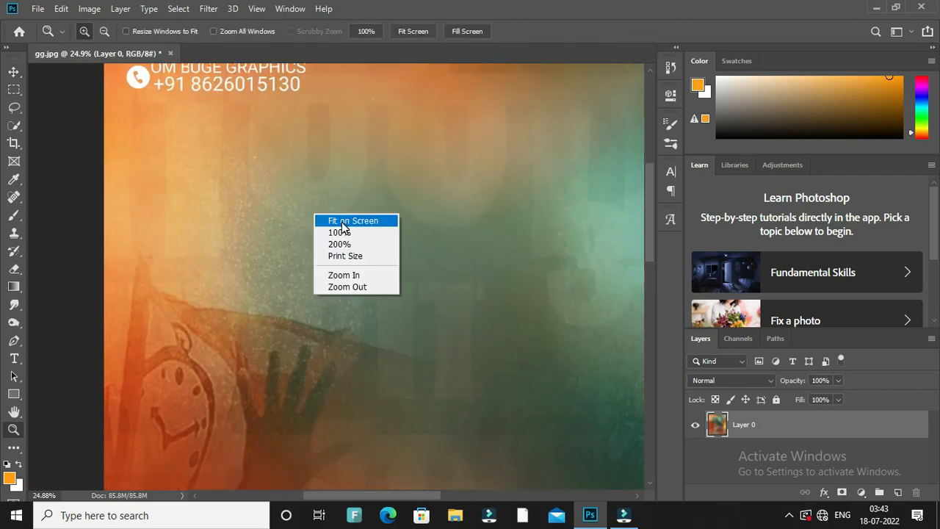
click(344, 216)
click(569, 288)
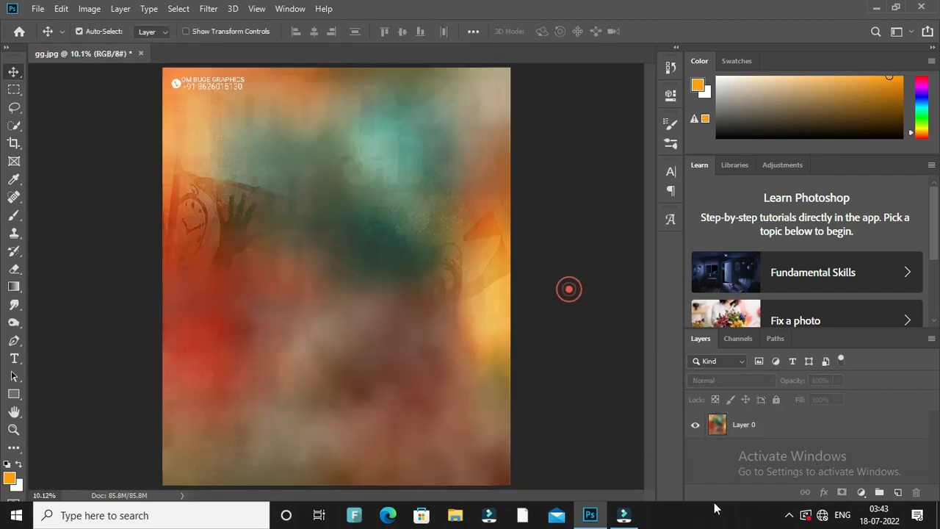
Step: Place the "Ajit dada new design by om buge graphics" splash image as an embedded layer at its original size
click(34, 8)
click(106, 269)
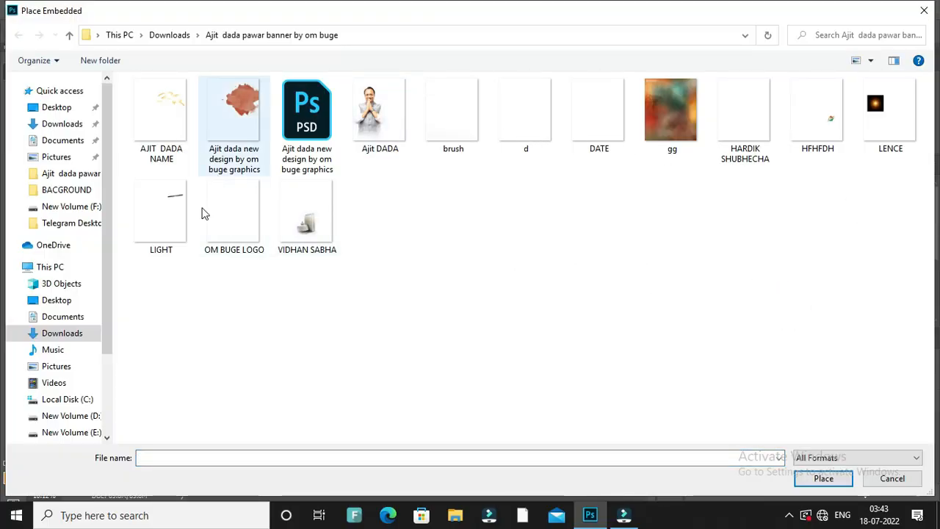
click(516, 230)
click(244, 131)
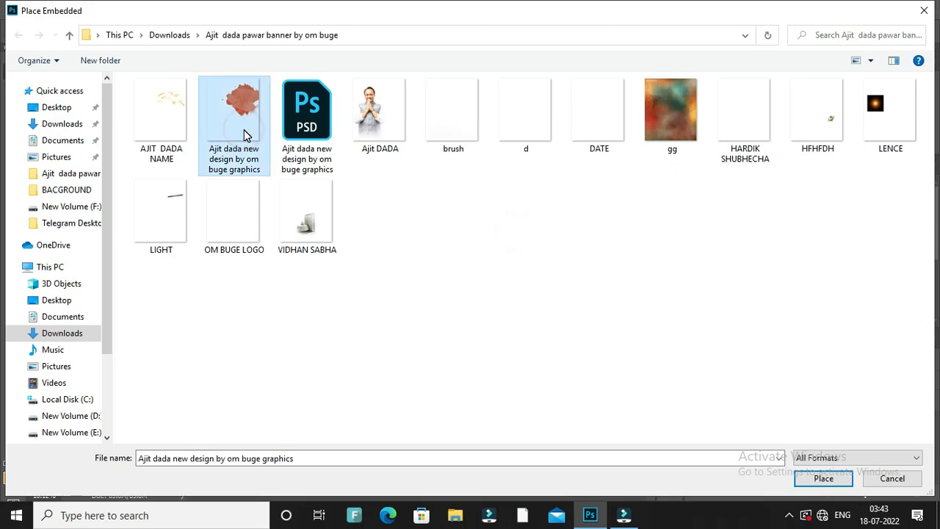
double_click(244, 133)
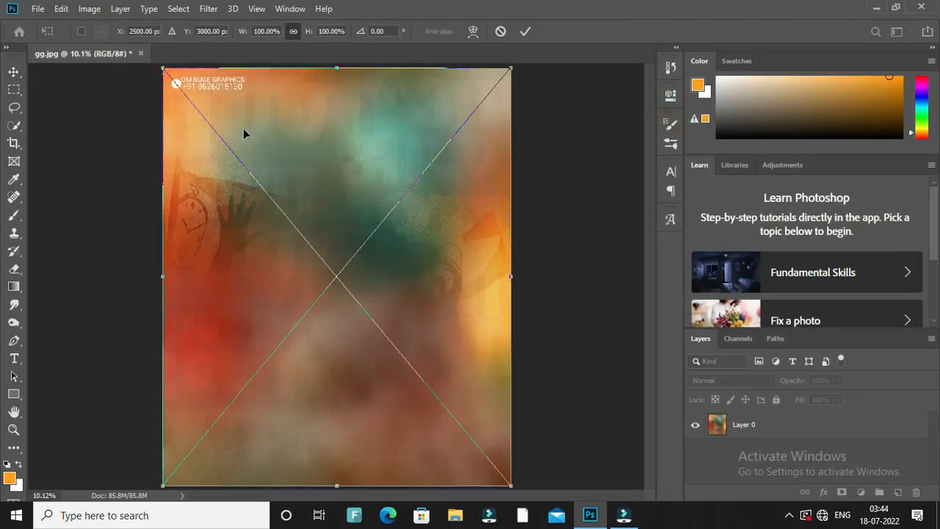
click(526, 31)
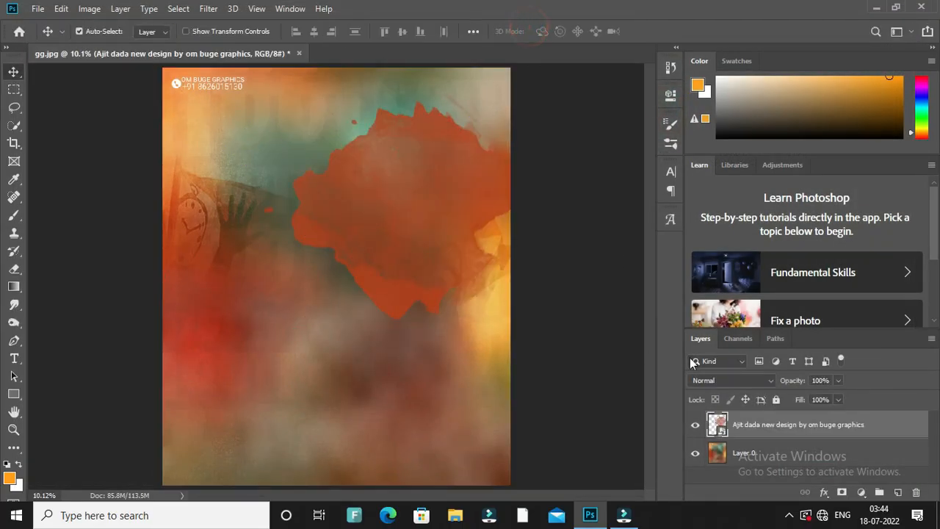
Step: Rasterize the splash image layer and set its blend mode to Hard Light
right_click(802, 426)
click(701, 245)
click(750, 383)
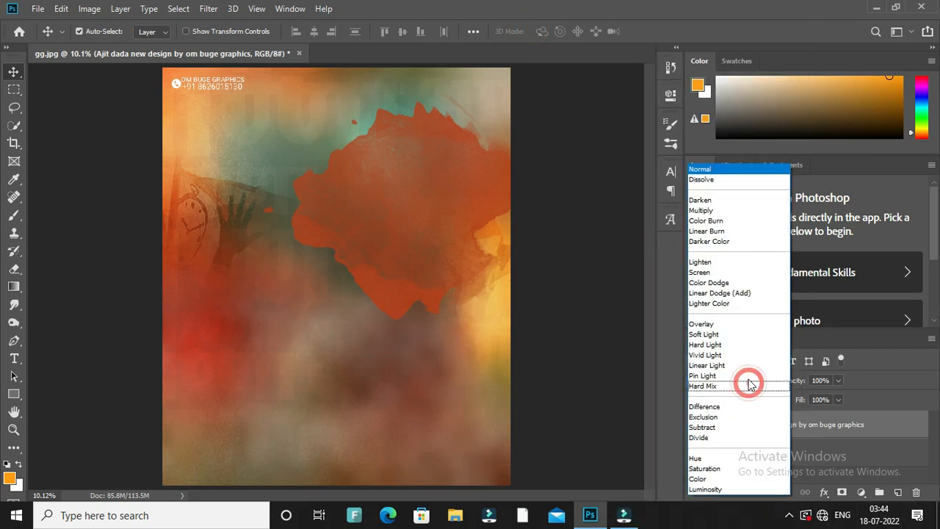
click(720, 349)
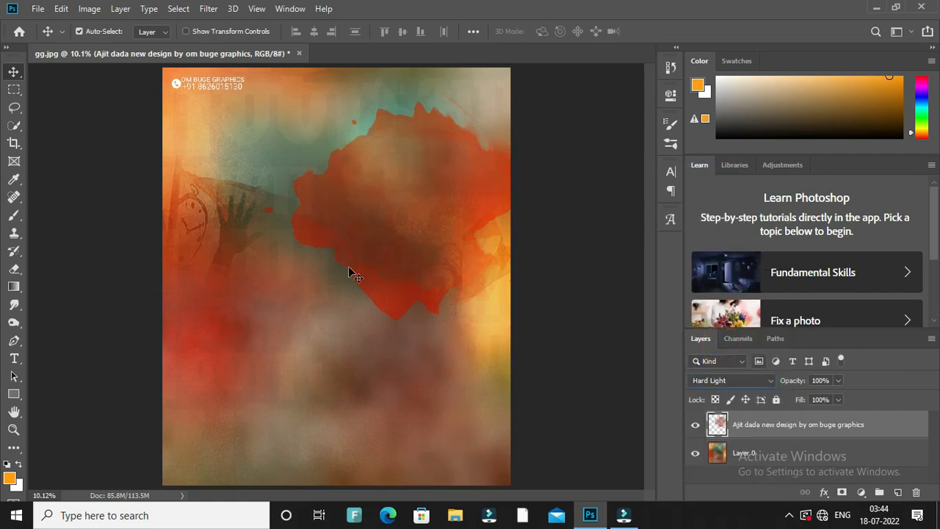
Step: Examine up close how the red splash blends with the background
scroll(389, 220, up, 1)
scroll(396, 201, up, 4)
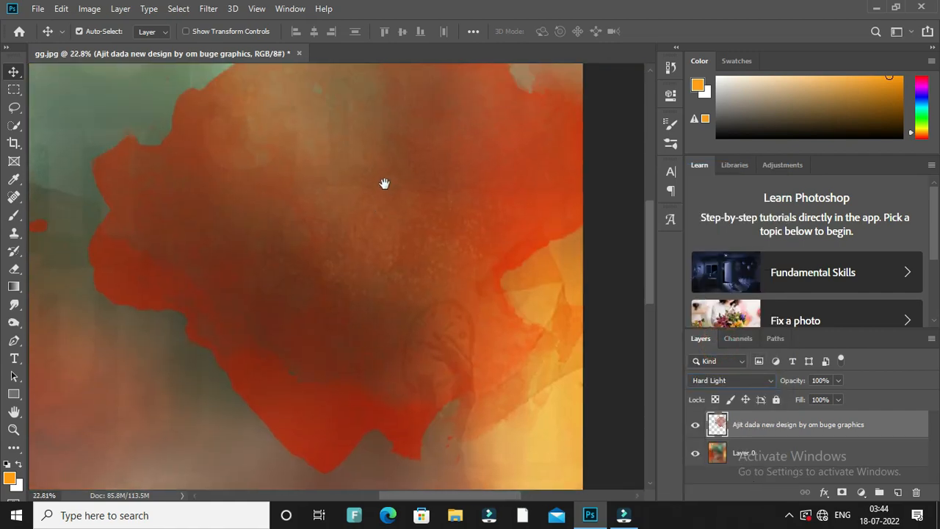
key(z)
right_click(290, 215)
click(291, 216)
key(v)
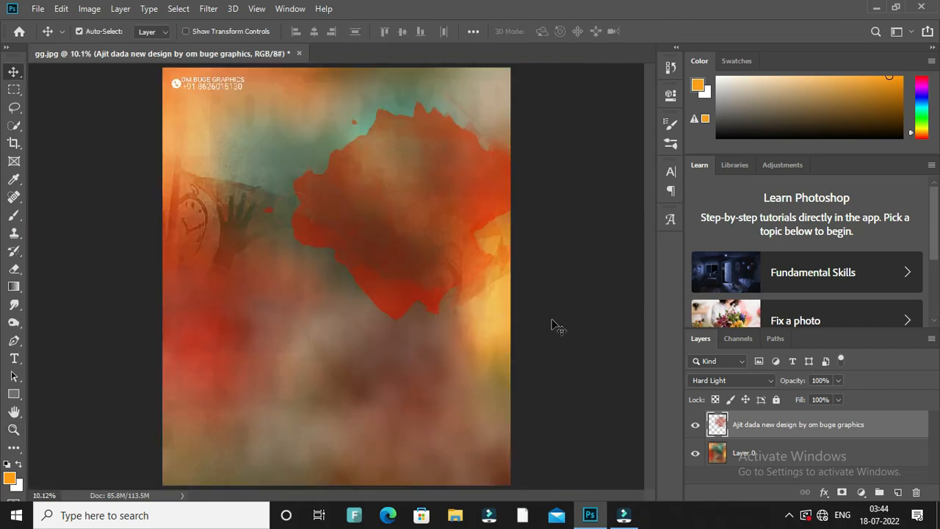
click(552, 319)
Step: Place the "Ajit DADA" portrait image as an embedded layer at its original size and rasterize it
click(38, 8)
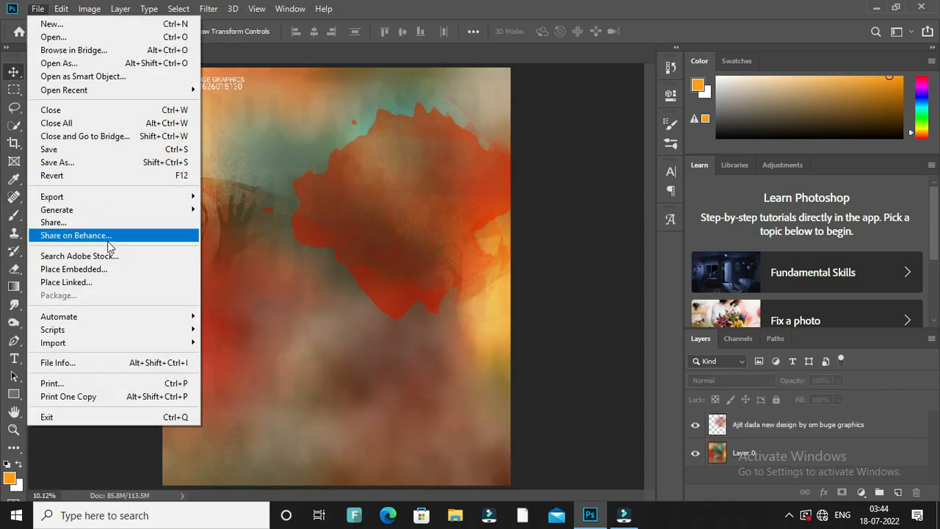
click(111, 267)
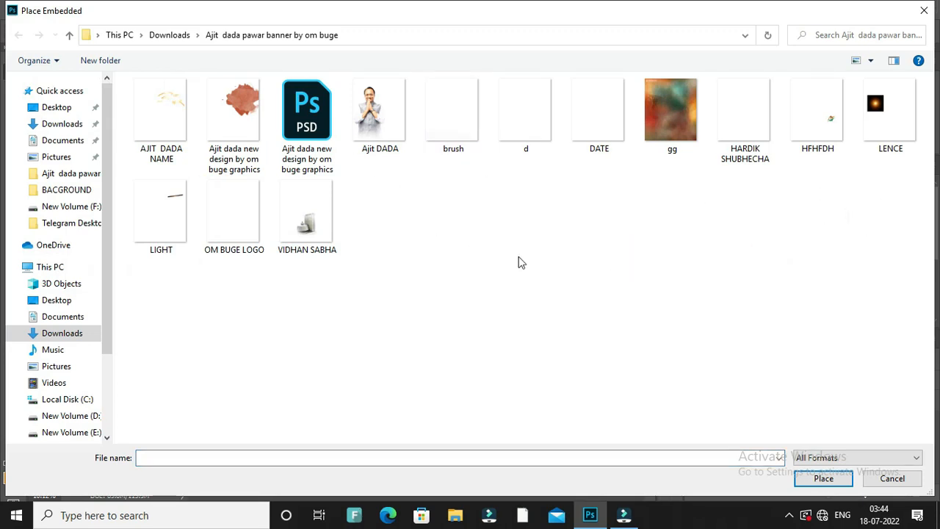
click(572, 246)
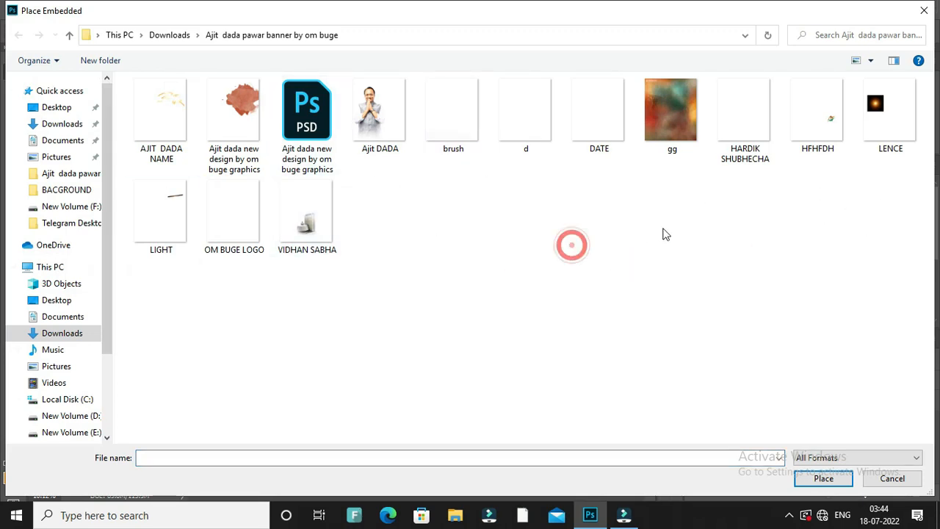
double_click(378, 133)
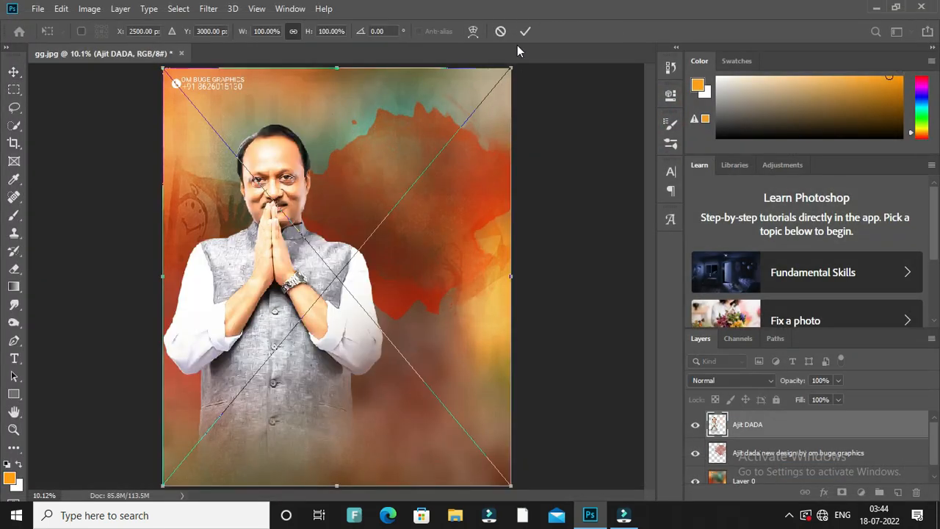
click(521, 40)
right_click(764, 426)
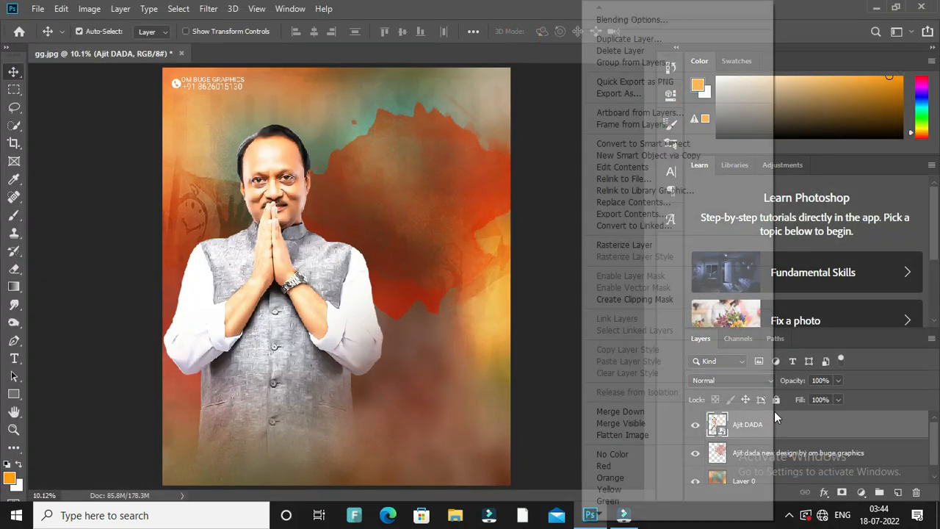
click(651, 245)
Step: Examine the placed portrait up close, including the face, hands and vest
scroll(312, 244, up, 3)
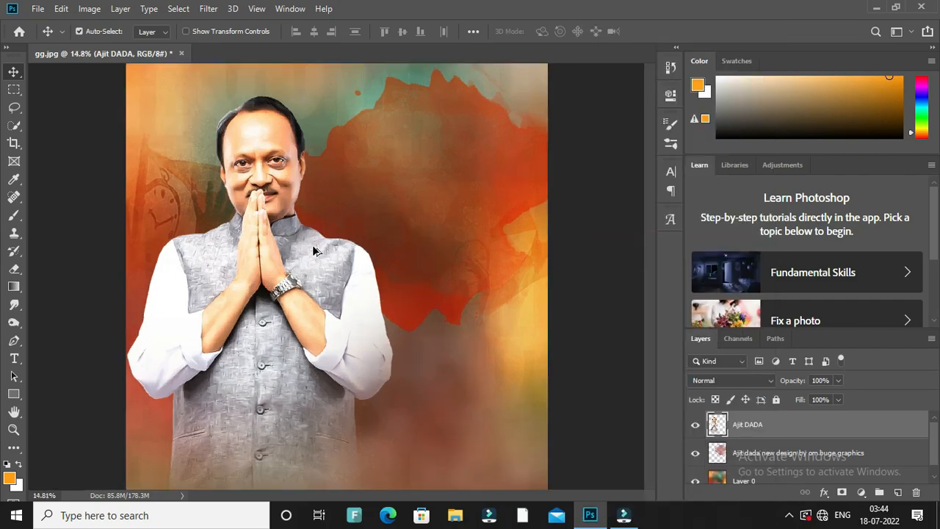
drag(258, 172, 401, 347)
scroll(401, 347, up, 3)
key(alt+space)
drag(377, 296, 358, 69)
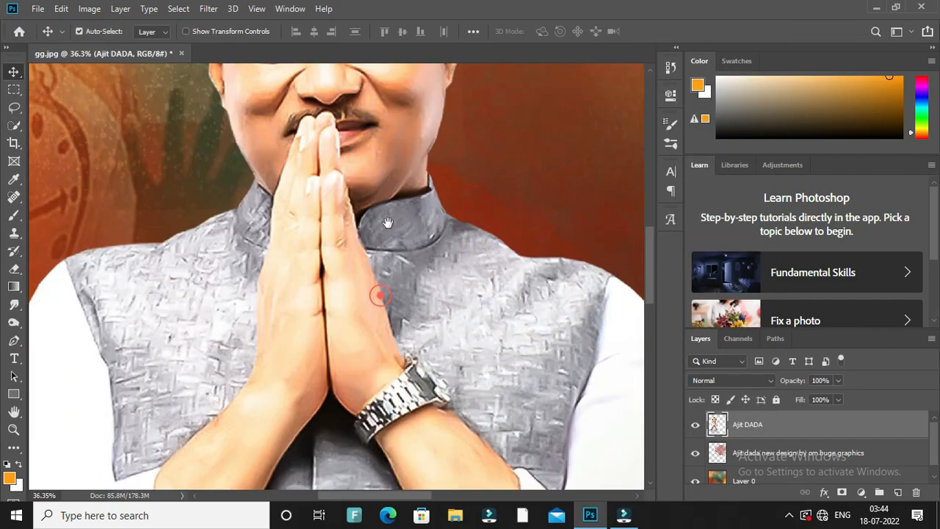
drag(349, 395, 434, 185)
scroll(434, 185, down, 4)
key(alt+space)
drag(482, 161, 268, 288)
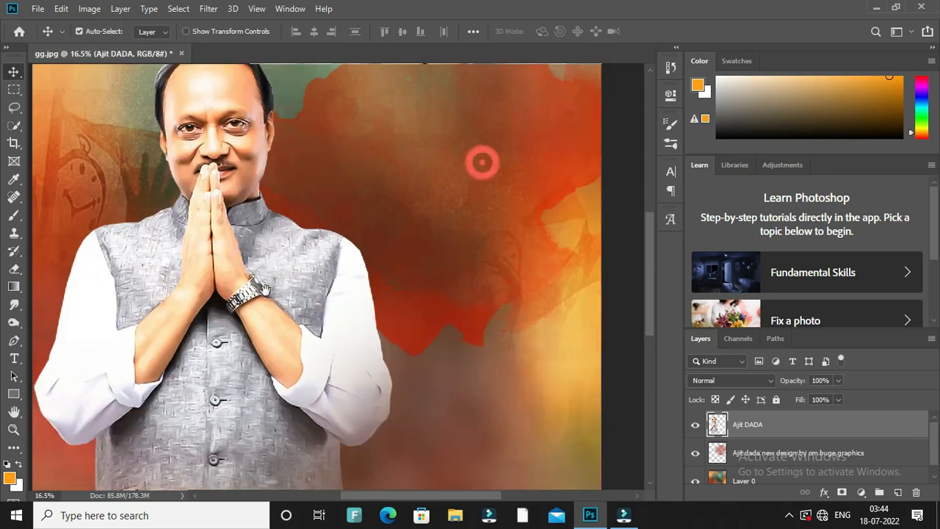
drag(305, 242, 328, 329)
right_click(293, 213)
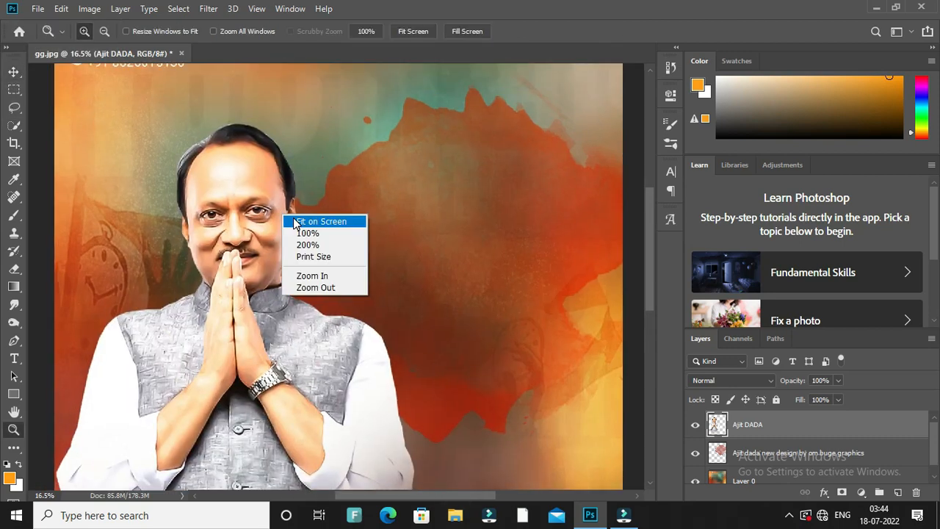
click(315, 218)
click(578, 203)
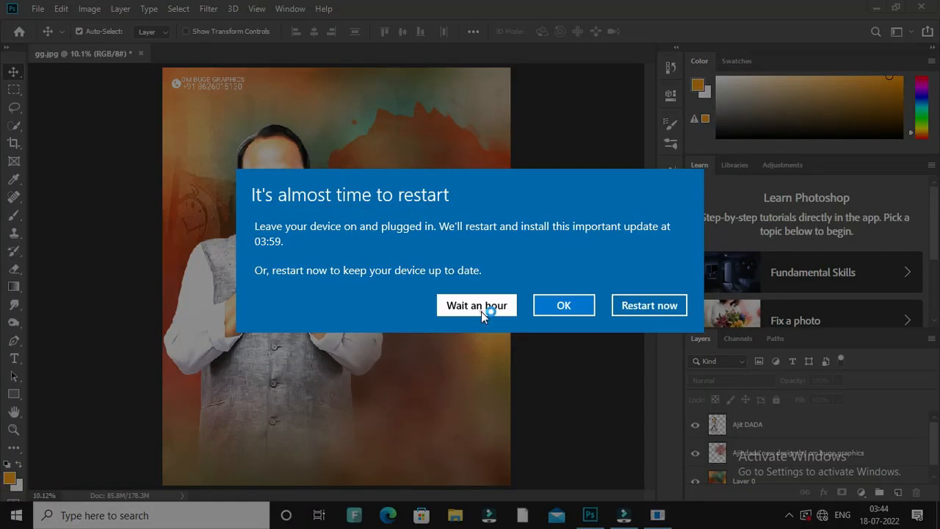
Step: Postpone the Windows update restart by an hour
click(477, 305)
Step: Place the LENCE image as an embedded layer at its original size and rasterize it
click(37, 8)
click(88, 269)
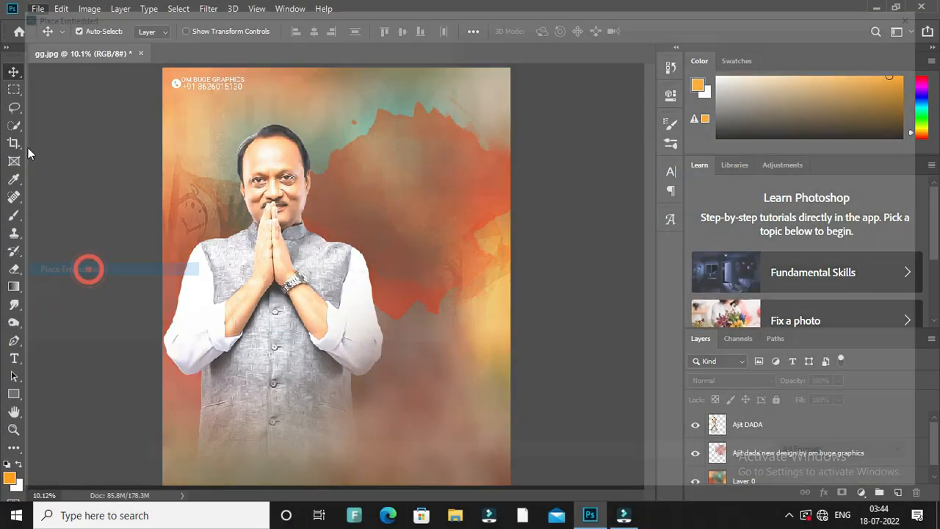
click(707, 254)
click(402, 277)
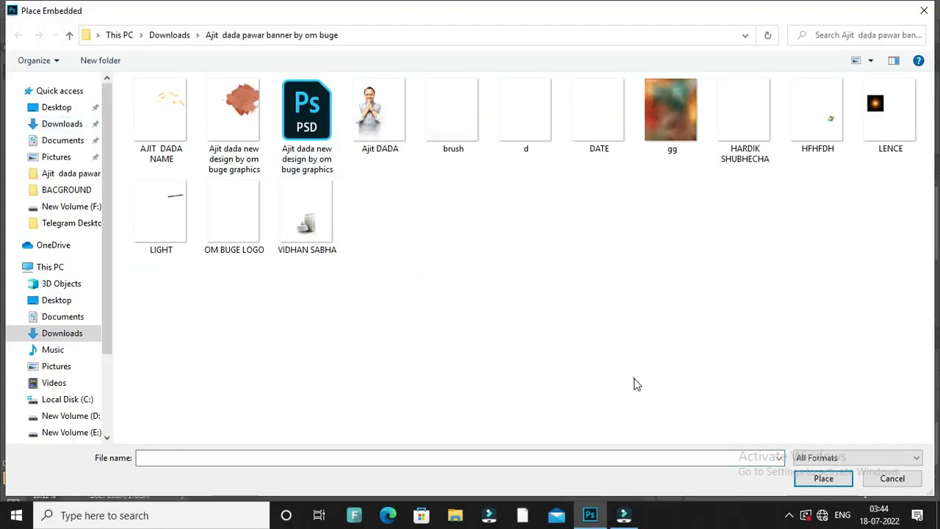
double_click(914, 112)
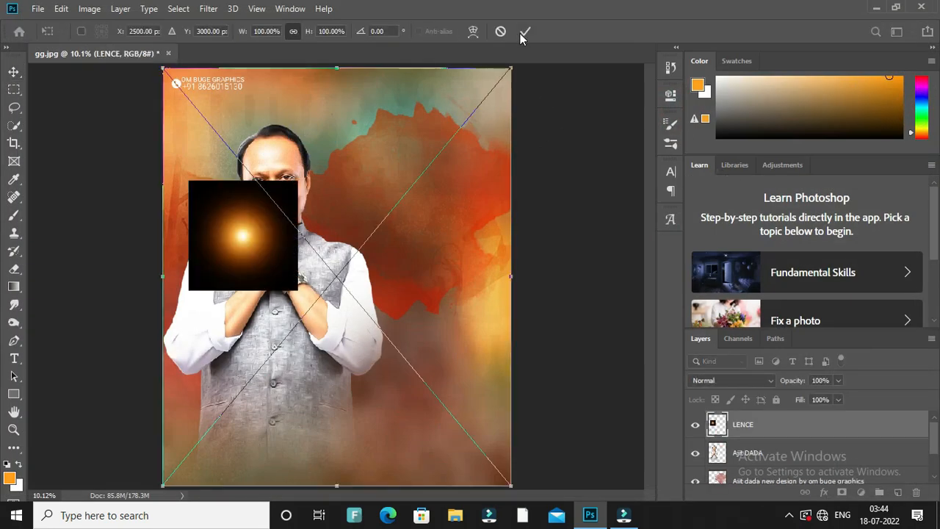
click(523, 32)
right_click(777, 423)
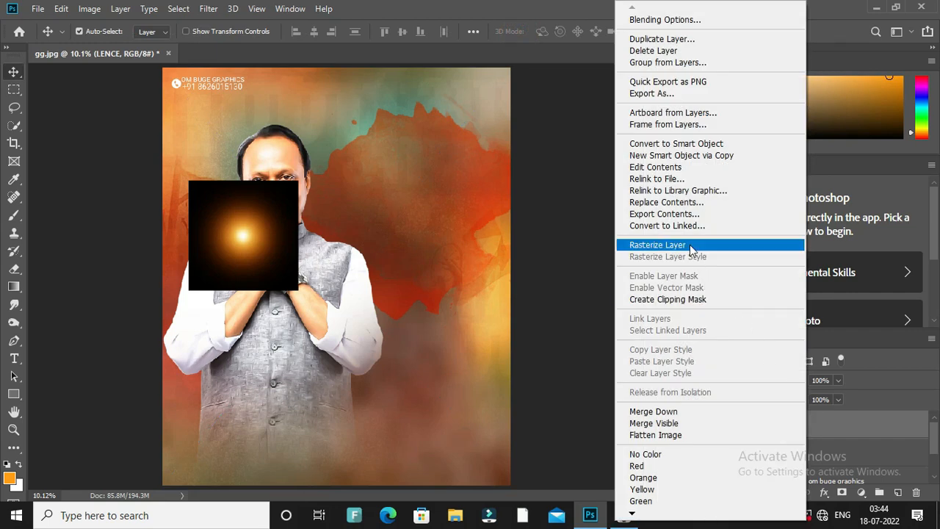
click(690, 243)
Step: Set the LENCE layer's blend mode to Screen and deselect the layer
click(717, 380)
click(699, 272)
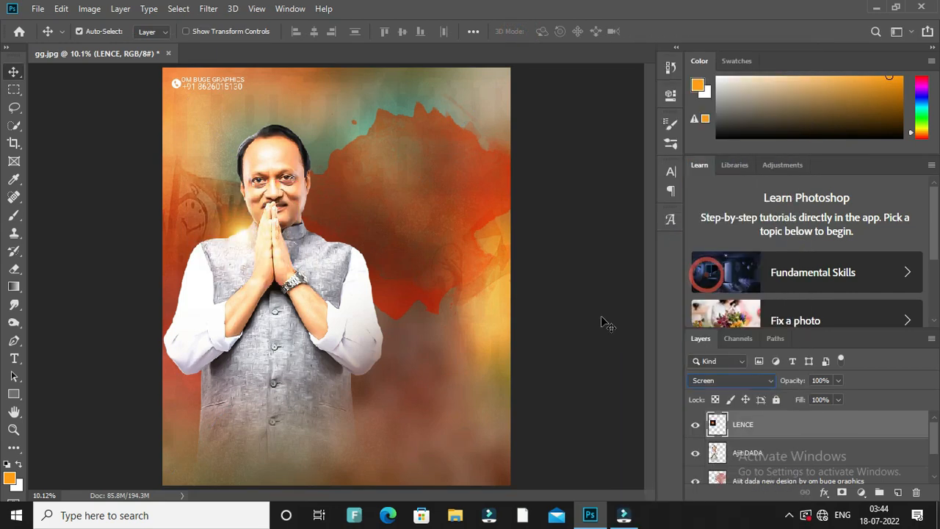
click(602, 317)
Step: Examine up close how the orange light glow blends beside the portrait's neck and shoulder
scroll(163, 253, up, 12)
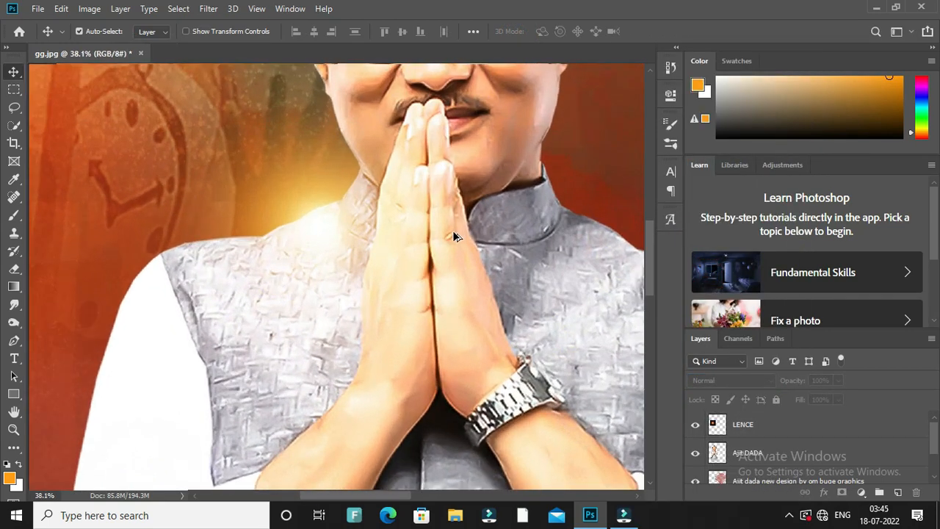
key(z)
right_click(297, 217)
click(314, 224)
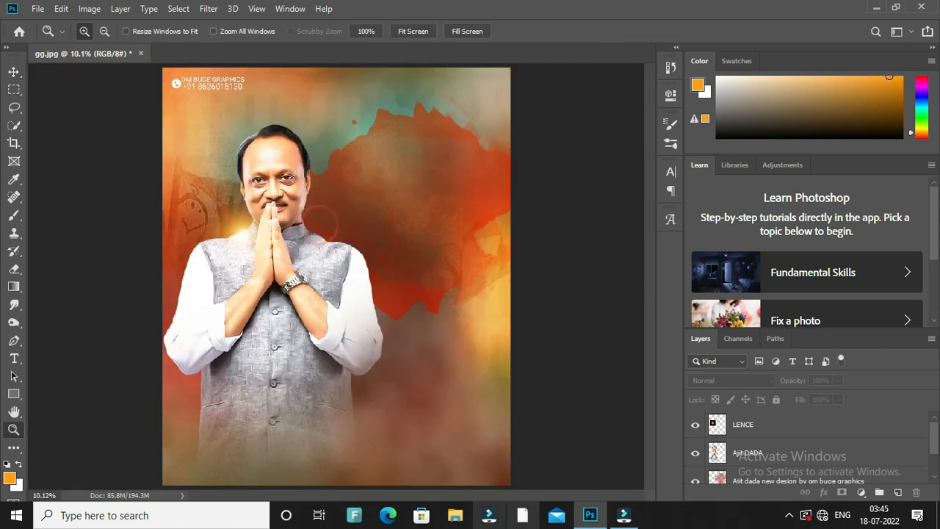
key(alt+v)
click(13, 71)
click(13, 71)
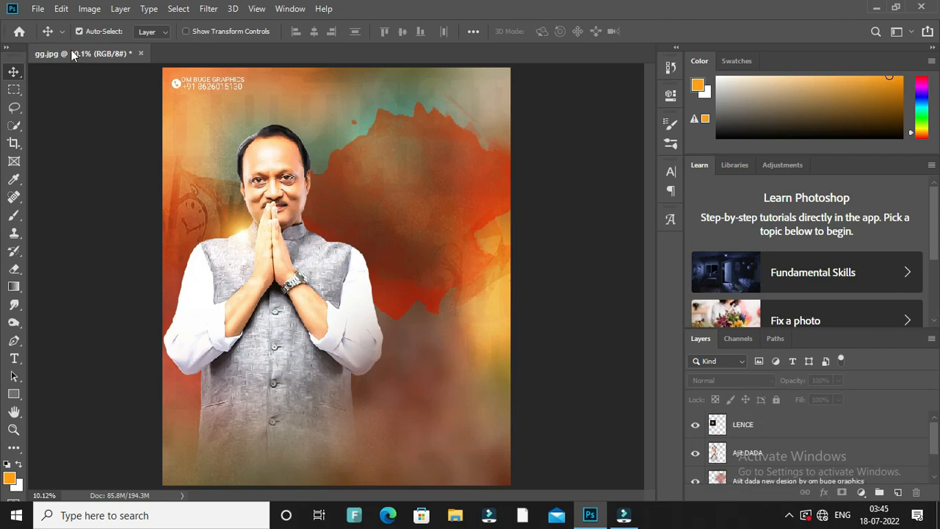
Step: Place the HFHFDH clock emblem and Marathi text image as an embedded layer at its original size and rasterize it
click(38, 8)
click(119, 266)
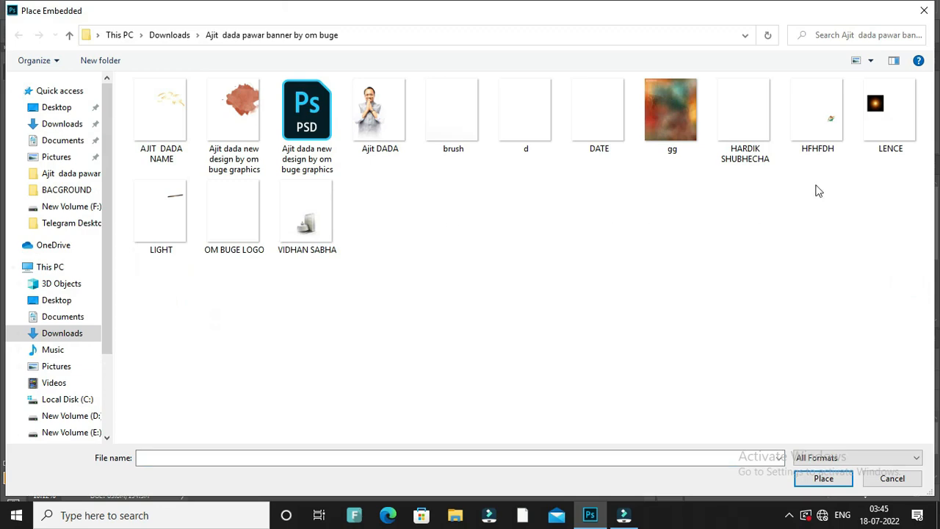
double_click(837, 146)
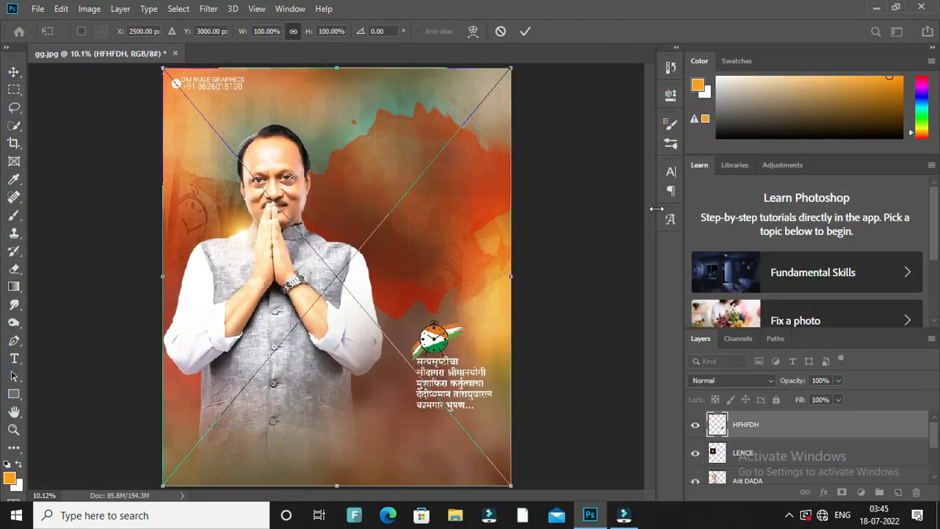
click(525, 31)
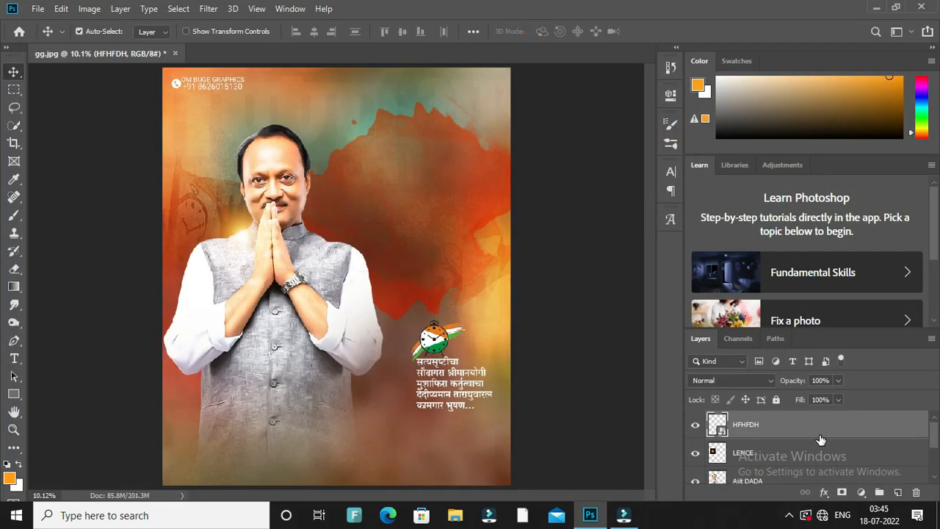
right_click(820, 439)
click(690, 248)
Step: Examine the clock emblem and the Marathi text lines up close, and deselect the layer
scroll(382, 228, up, 5)
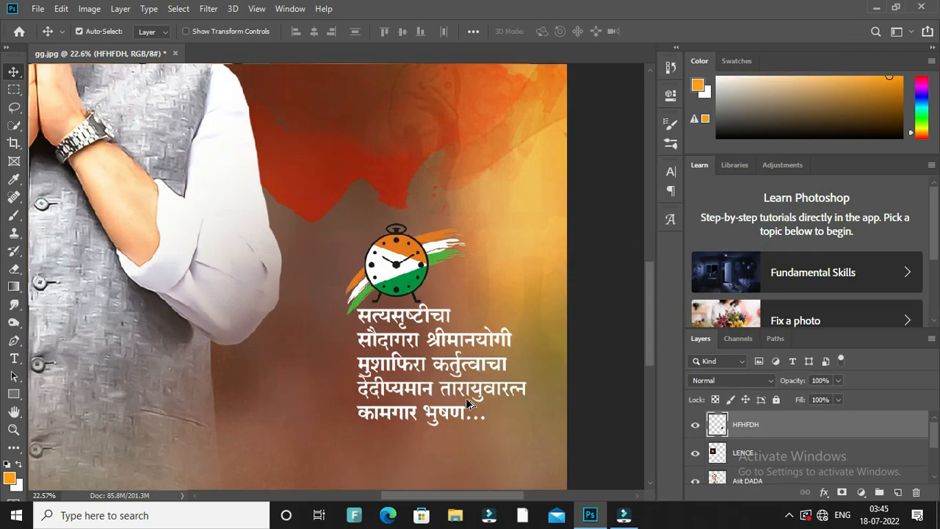
drag(478, 166, 412, 255)
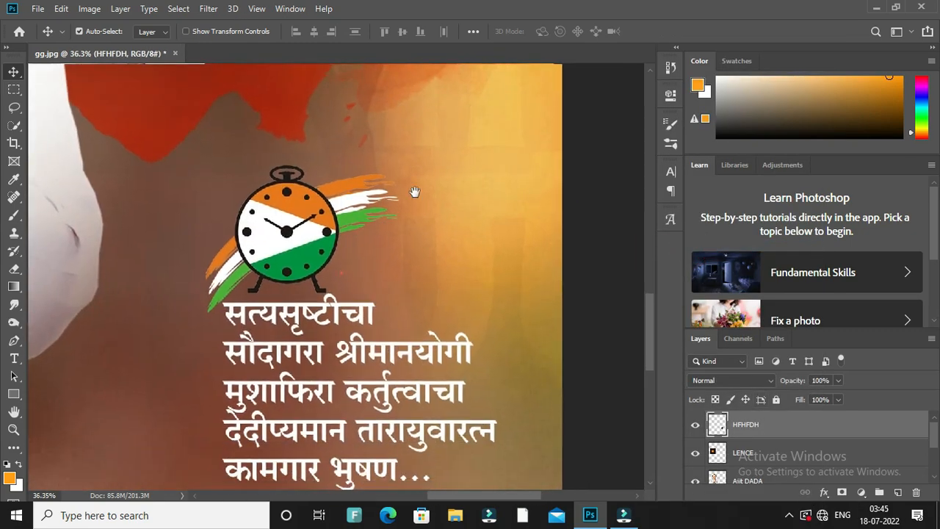
drag(340, 271, 370, 212)
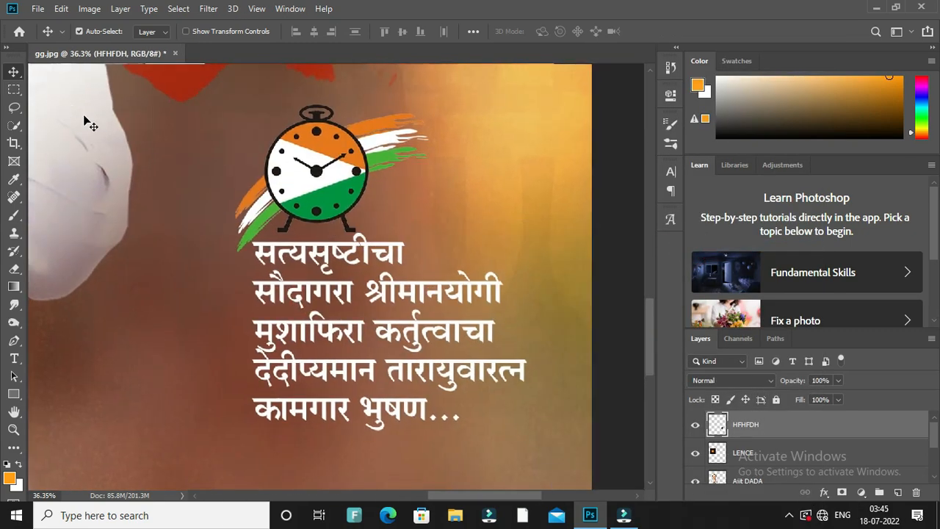
right_click(187, 298)
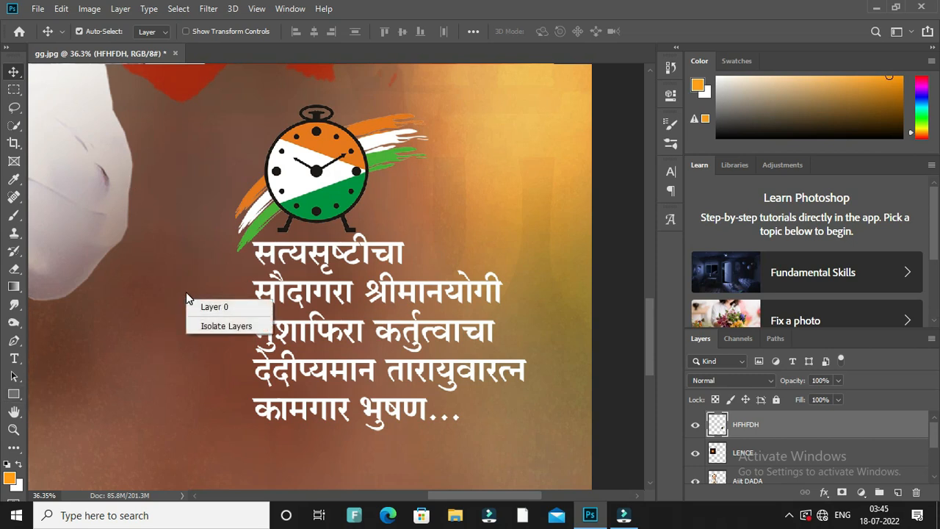
key(Escape)
key(z)
right_click(187, 280)
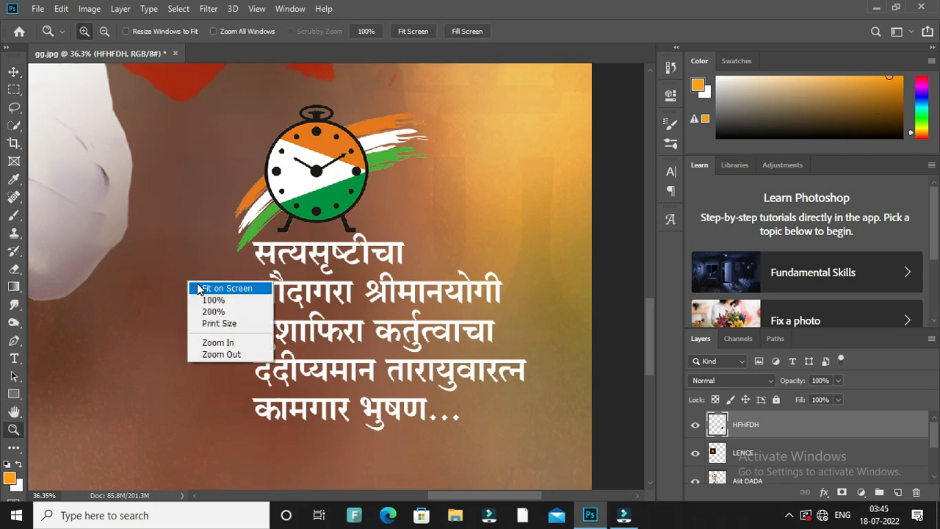
click(199, 286)
key(v)
click(620, 355)
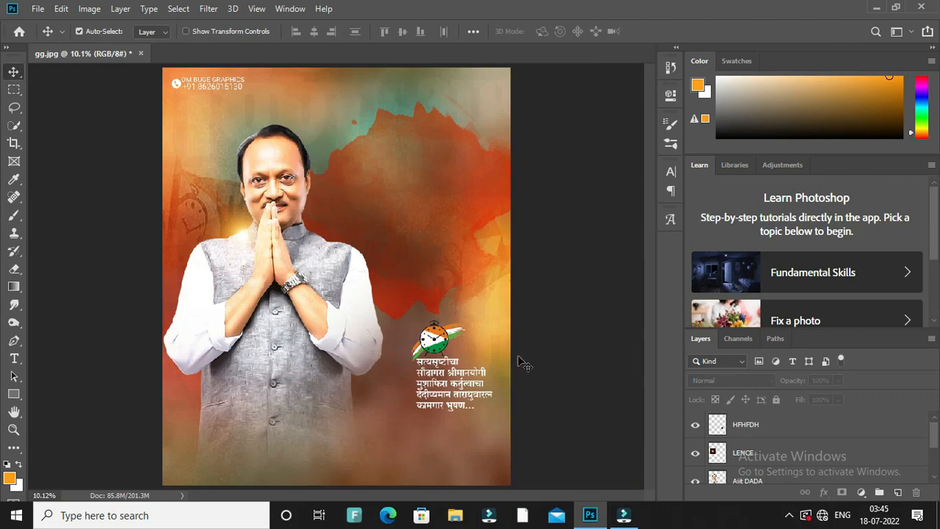
Step: Place the brush fog image as an embedded layer at its original size
click(37, 8)
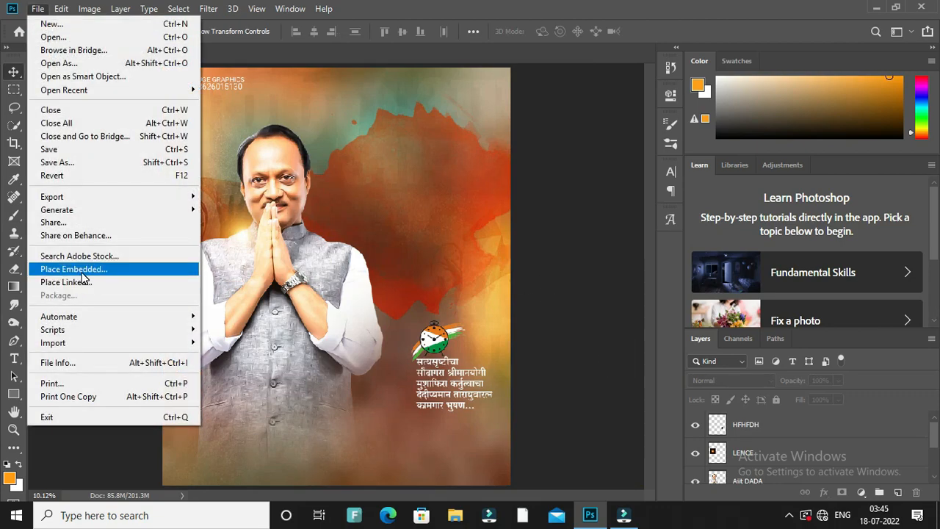
click(81, 270)
click(541, 136)
double_click(470, 111)
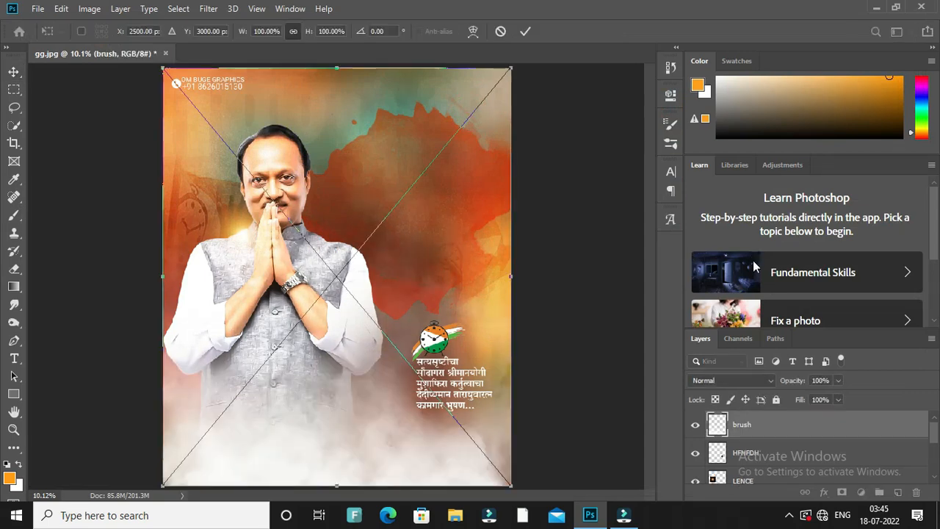
click(526, 31)
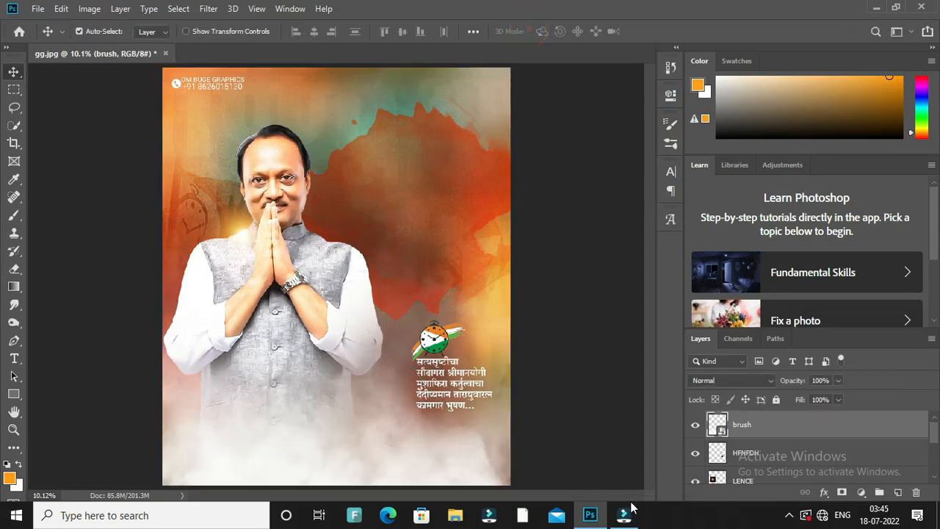
right_click(794, 426)
click(668, 213)
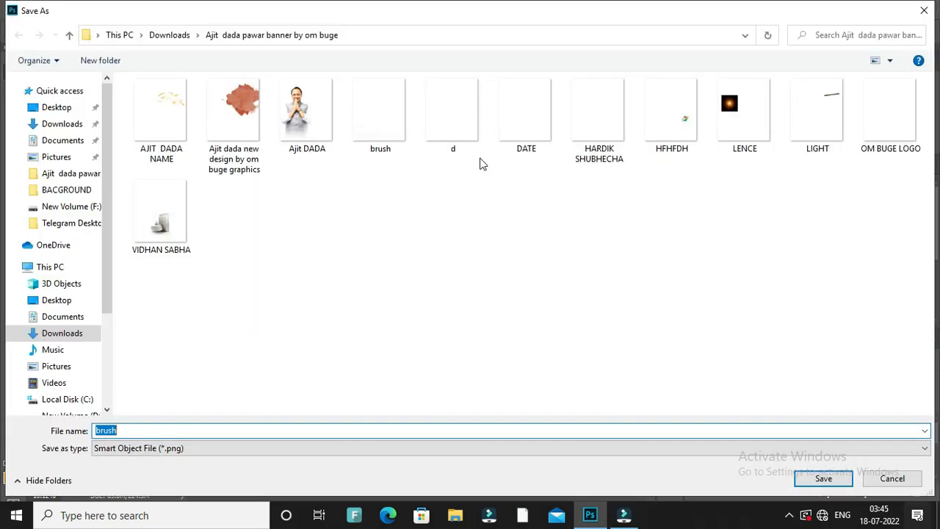
click(924, 10)
Step: Rasterize the brush layer and move it below the HFHFDH layer in the stack
right_click(788, 433)
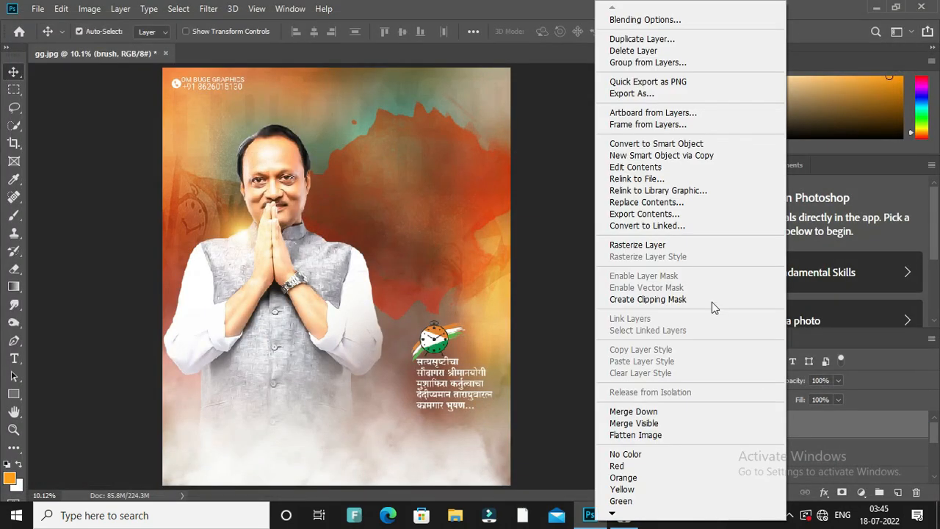
click(675, 243)
drag(775, 430, 777, 451)
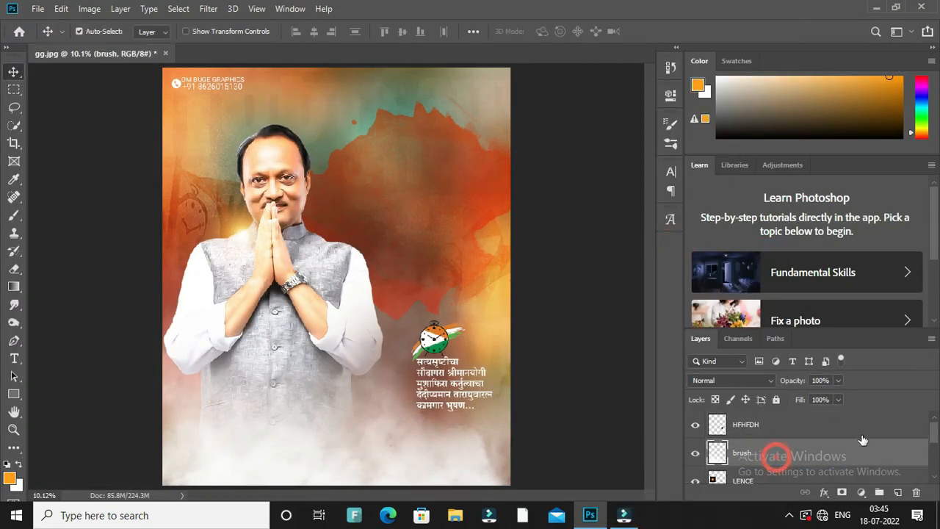
Step: Examine up close how the white fog covers the lower part of the portrait and background
scroll(330, 375, up, 1)
scroll(331, 411, down, 2)
scroll(333, 430, up, 8)
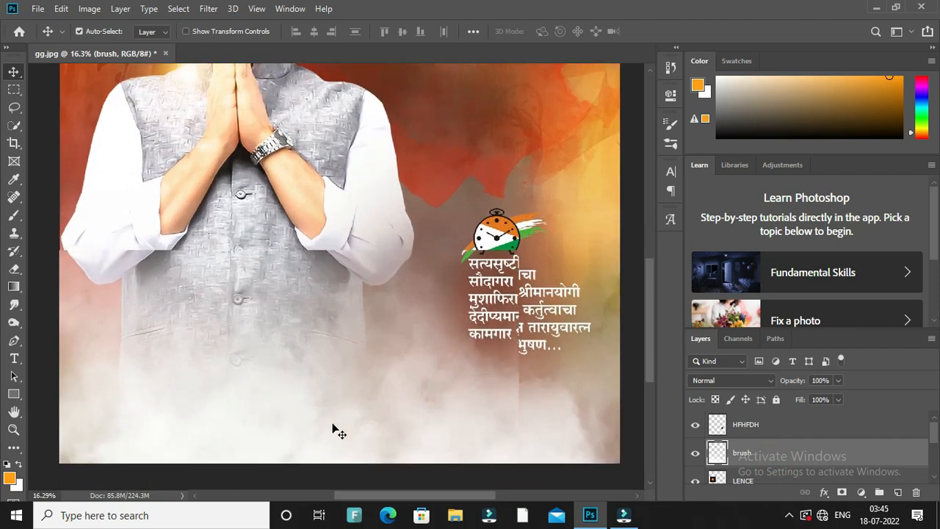
scroll(332, 430, down, 5)
scroll(333, 430, up, 1)
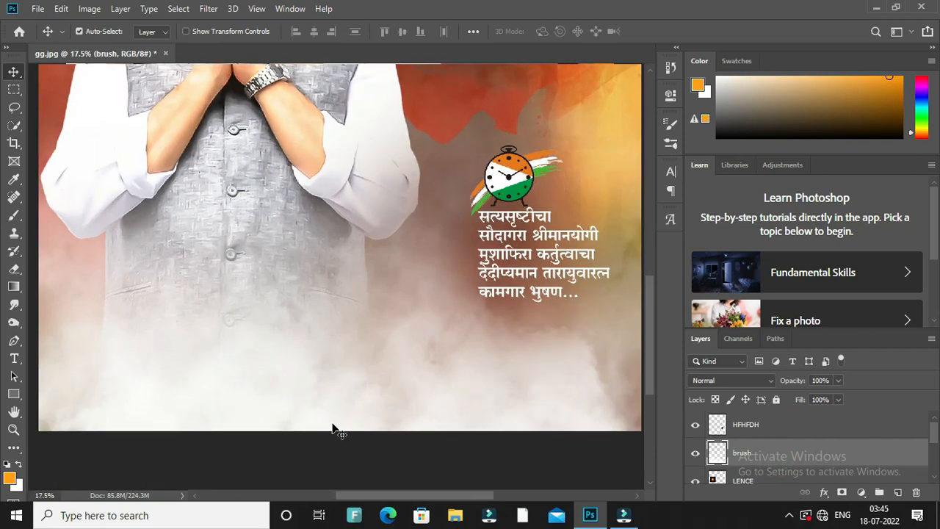
key(z)
right_click(321, 319)
click(338, 327)
key(v)
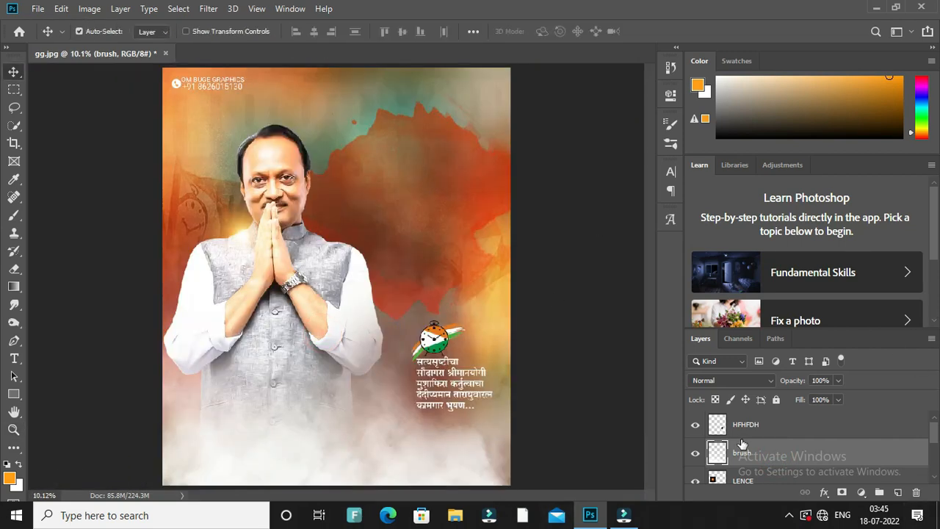
Step: Choose fog brush 82 from the Free Fog Photoshop Brushes 16 presets, return to the Move tool and deselect the layer
key(b)
right_click(309, 233)
scroll(392, 339, down, 5)
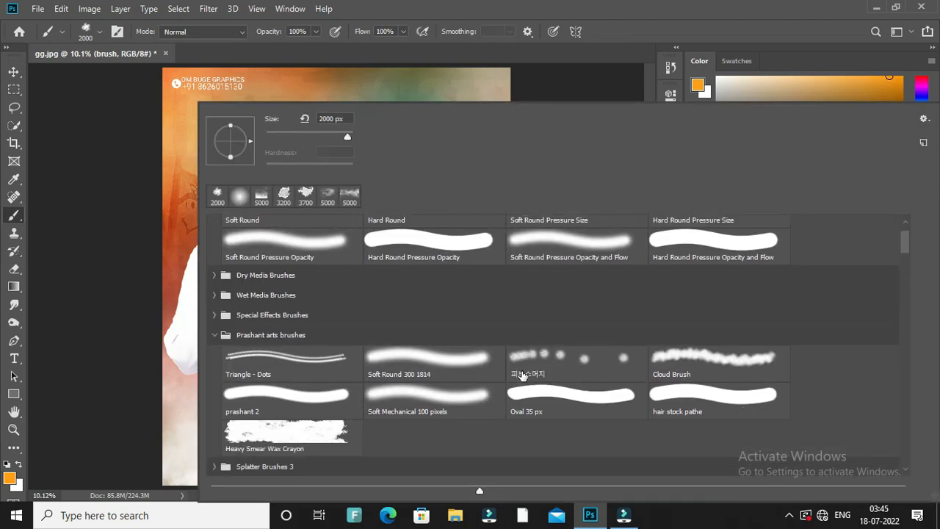
scroll(393, 342, down, 4)
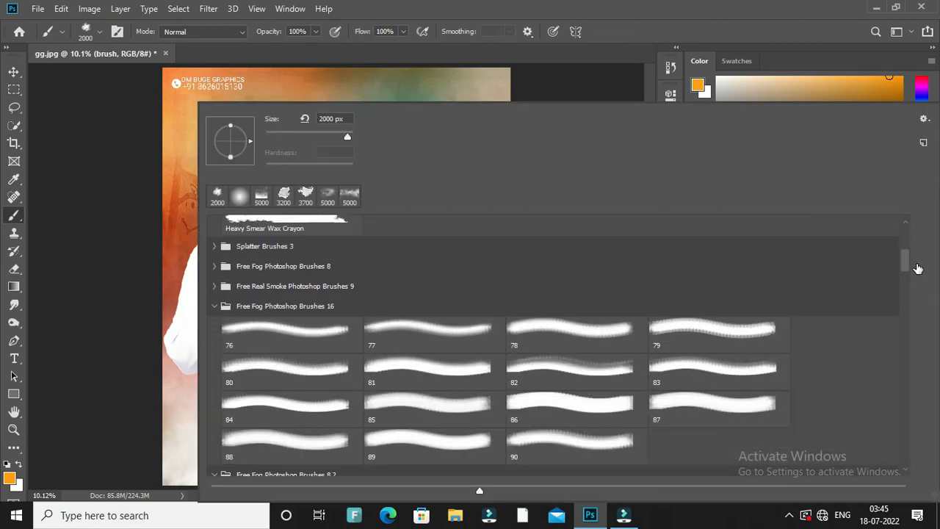
drag(904, 286, 904, 323)
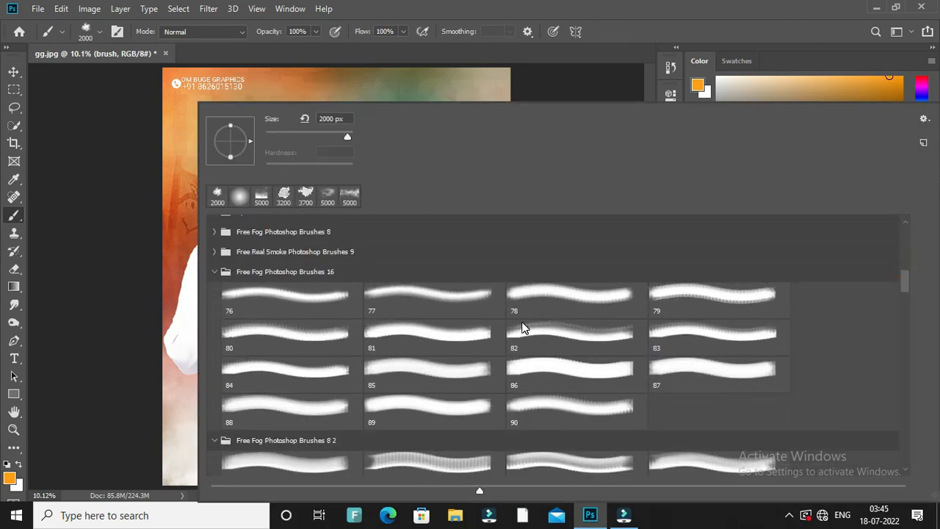
scroll(499, 345, down, 3)
click(473, 354)
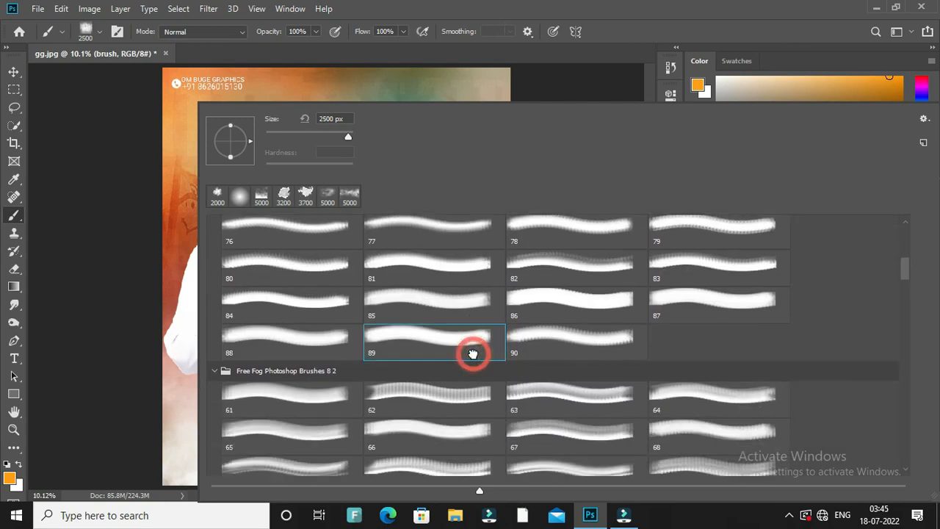
double_click(556, 268)
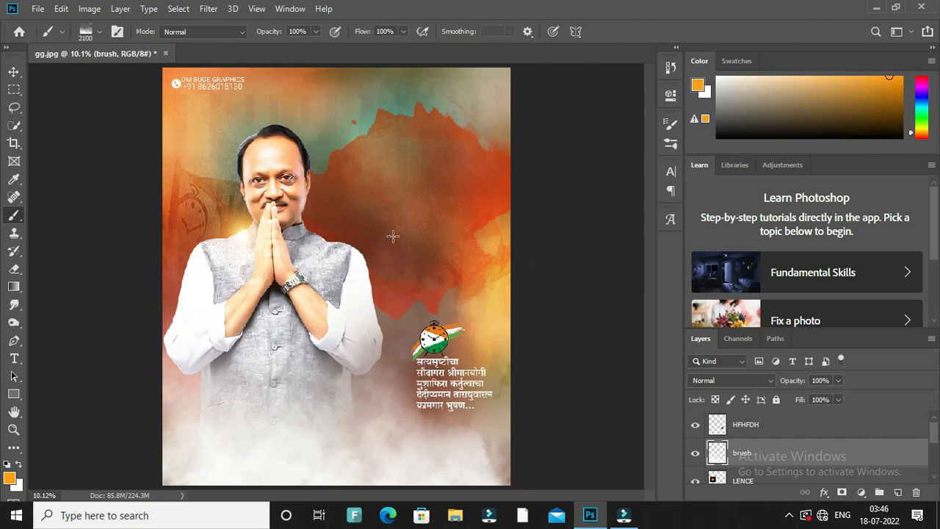
click(8, 79)
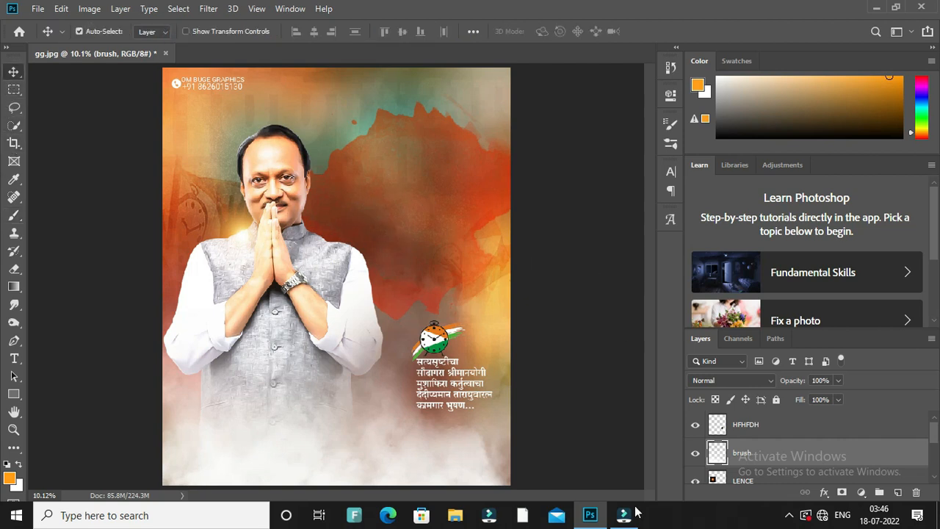
click(628, 385)
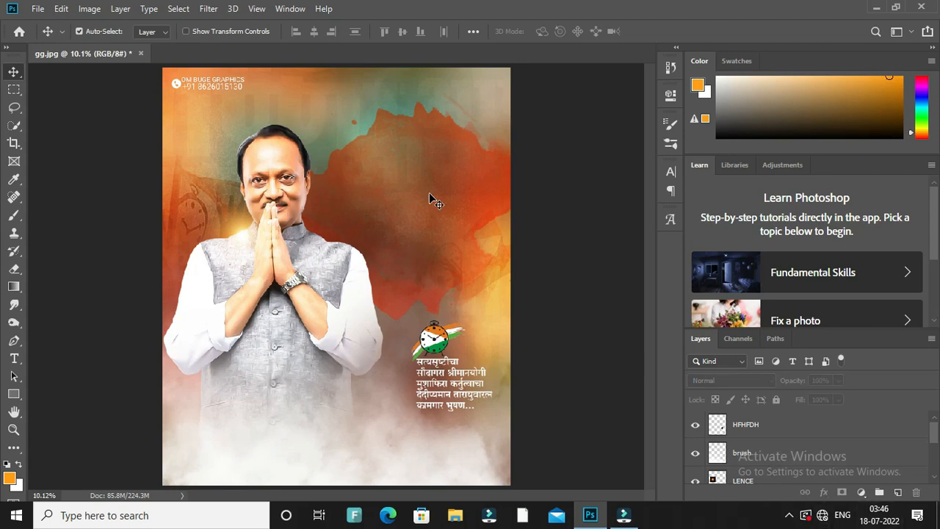
Step: Try copying the lettering from AJIT DADA NAME.png into the gg banner scaled to 94.32%, and delete the copied layer
scroll(406, 258, up, 3)
scroll(406, 258, down, 3)
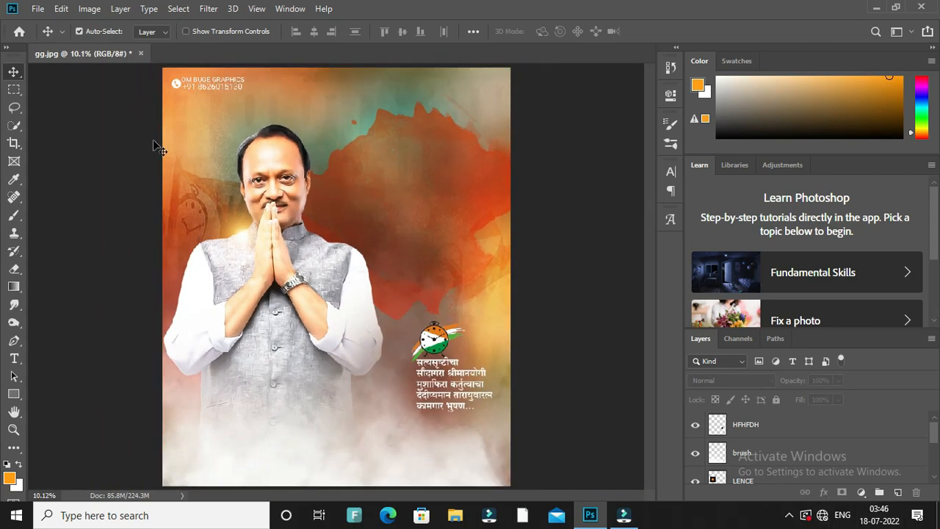
click(39, 11)
click(44, 36)
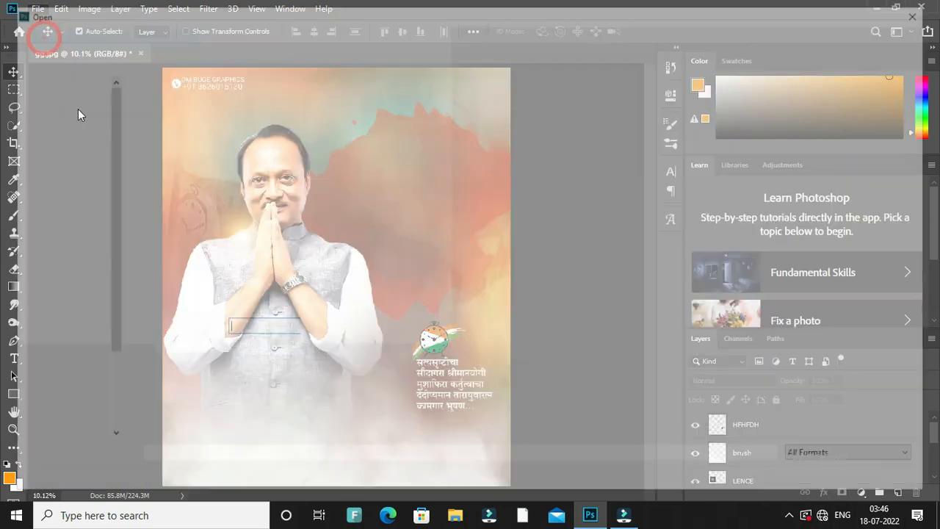
double_click(181, 117)
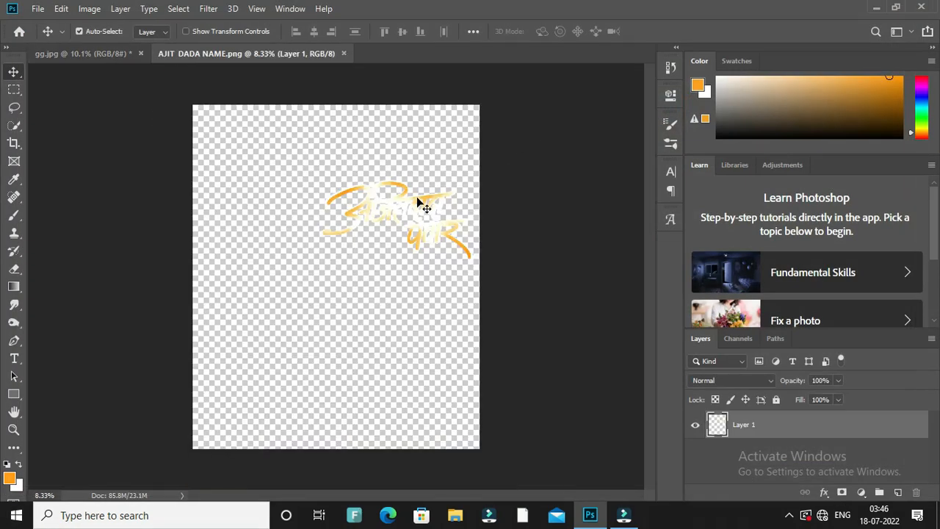
drag(417, 200, 454, 217)
key(ctrl+t)
mouse_move(503, 252)
mouse_down()
mouse_move(485, 237)
mouse_move(500, 245)
mouse_up()
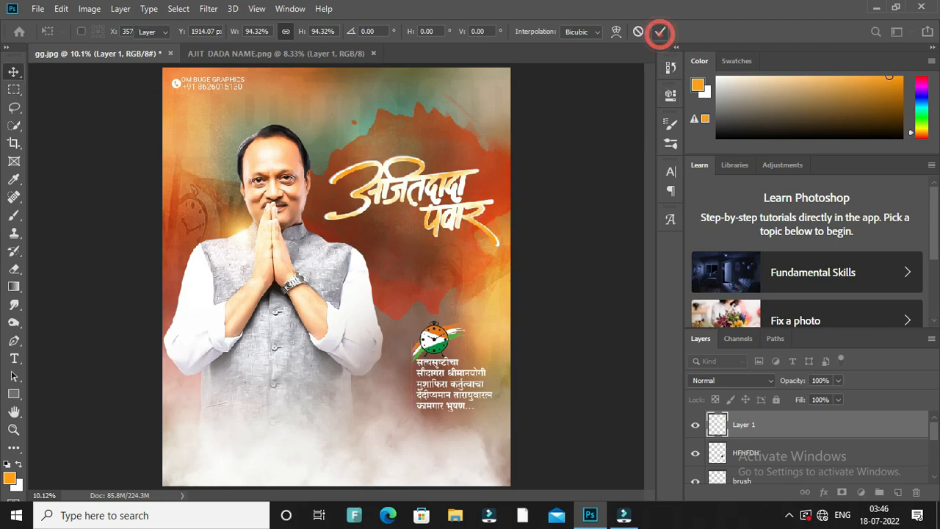
click(660, 31)
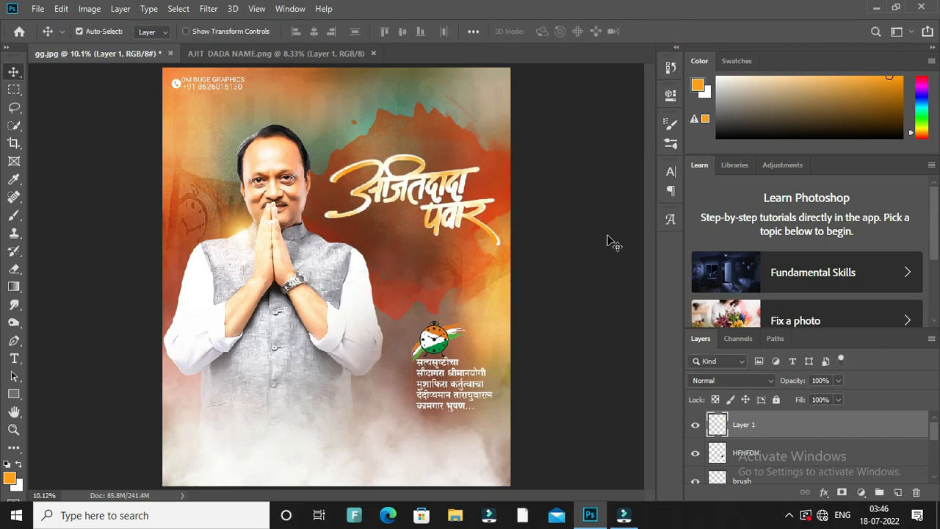
key(Delete)
Step: Place the AJIT DADA NAME image as an embedded layer at its original size and rasterize it
click(38, 9)
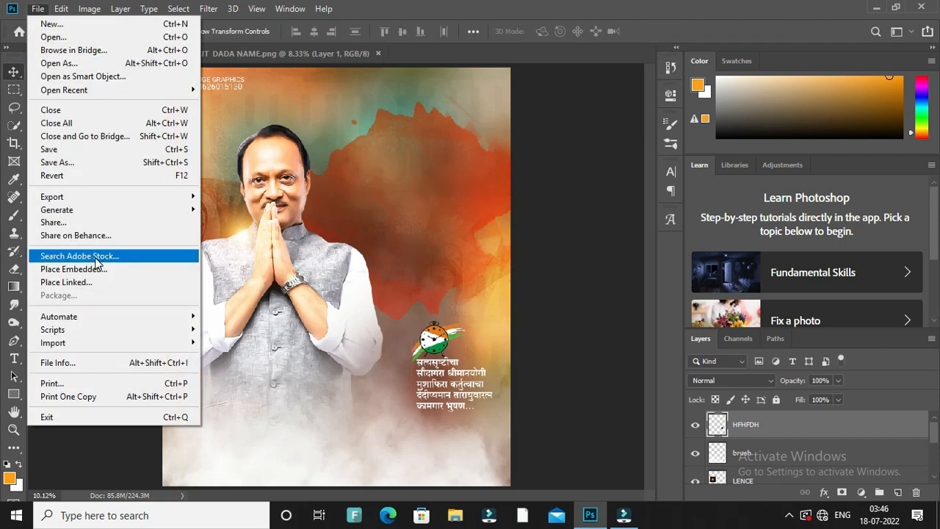
click(97, 268)
double_click(160, 111)
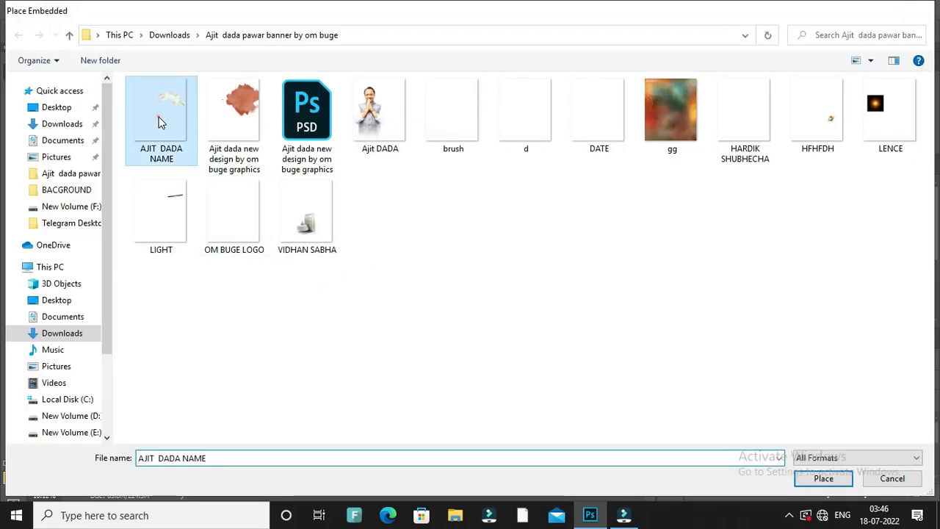
key(Return)
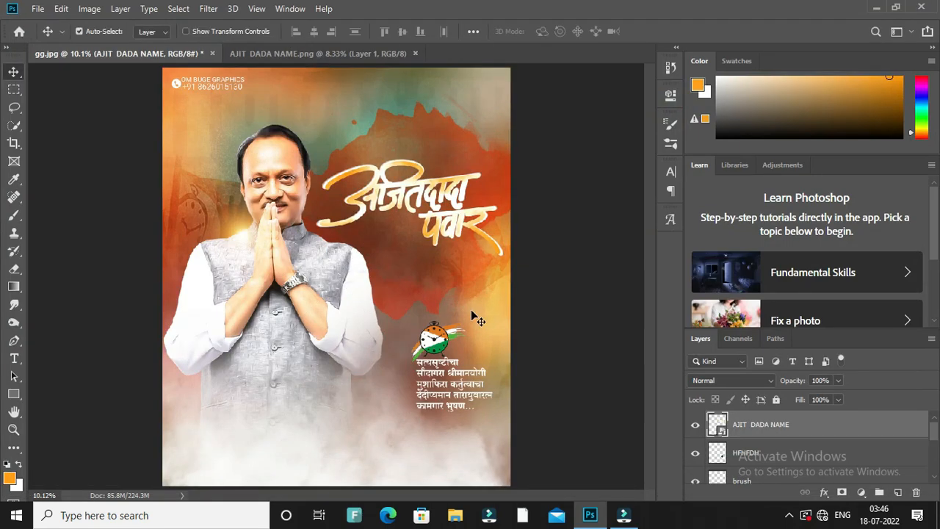
right_click(806, 424)
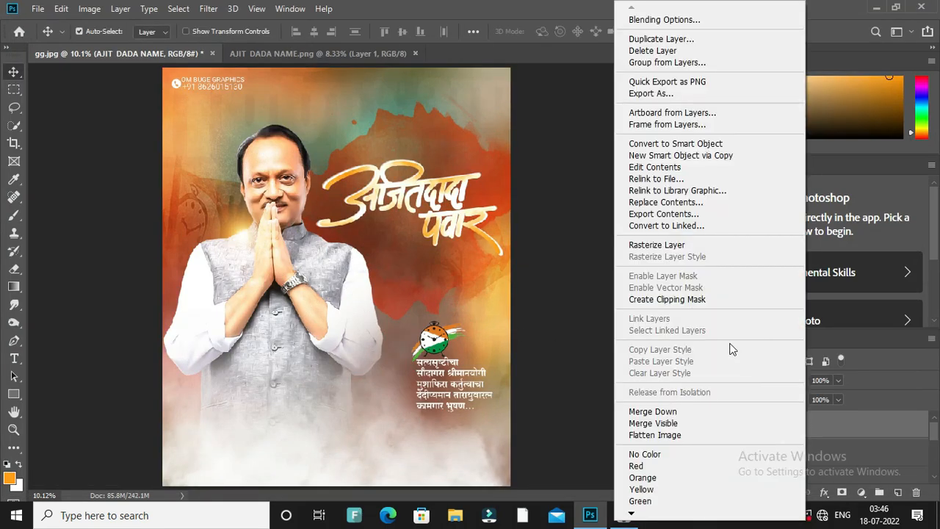
click(692, 245)
Step: Set the AJIT DADA NAME layer's blending mode to Hard Light and deselect the layer
click(696, 382)
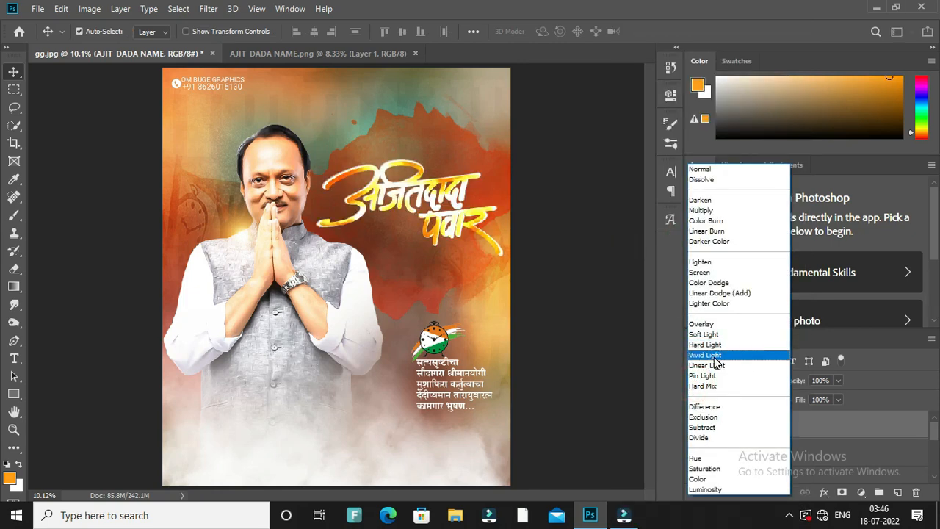
click(713, 346)
click(630, 307)
Step: Examine the edges and gradient of the name lettering up close, and return to the whole banner with the Move tool active
scroll(463, 213, up, 5)
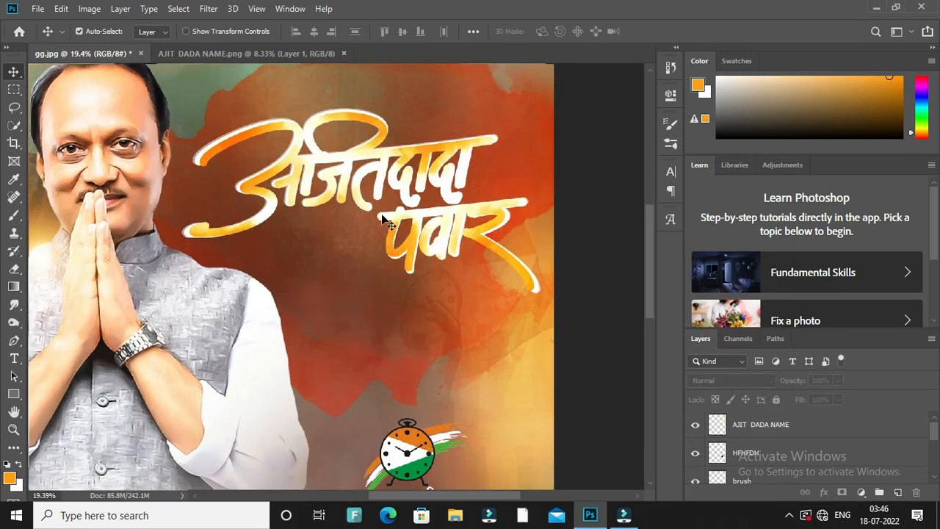
scroll(382, 221, up, 3)
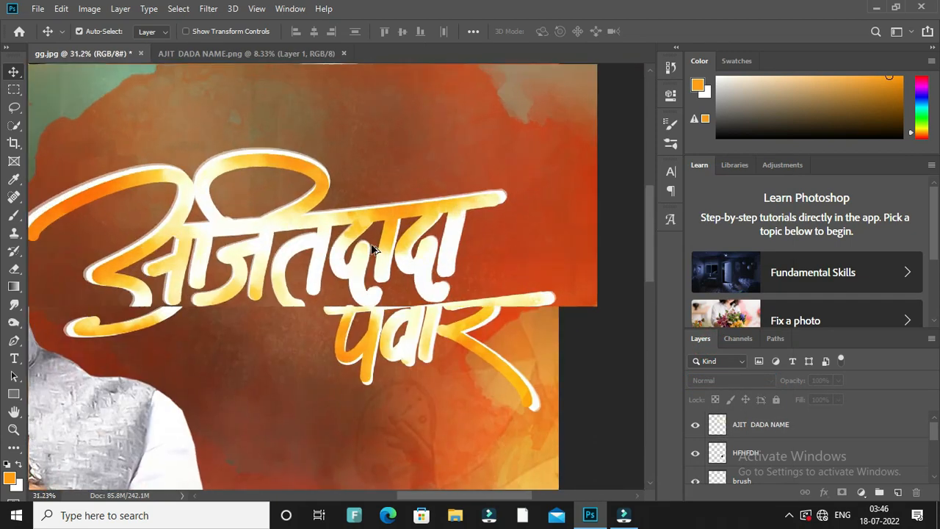
scroll(372, 245, up, 1)
drag(243, 258, 346, 209)
key(x)
right_click(309, 206)
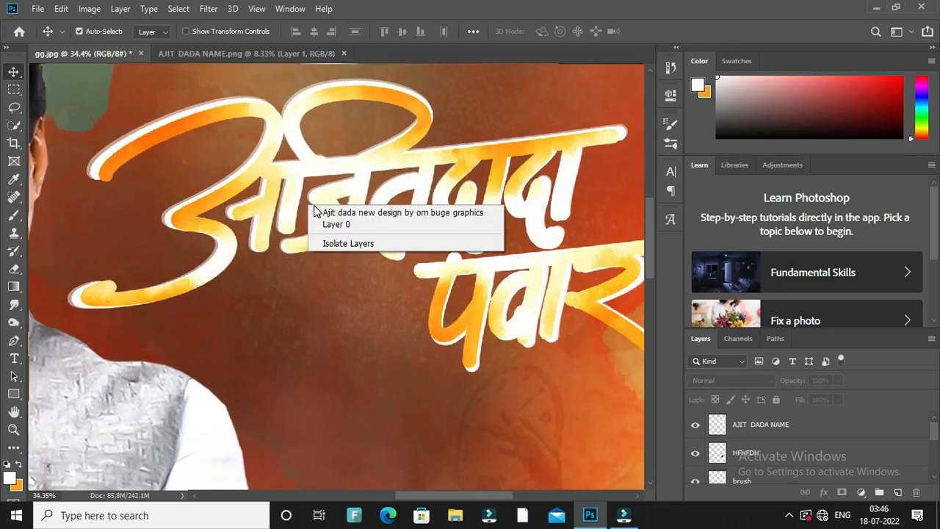
key(Escape)
key(z)
right_click(313, 203)
click(327, 211)
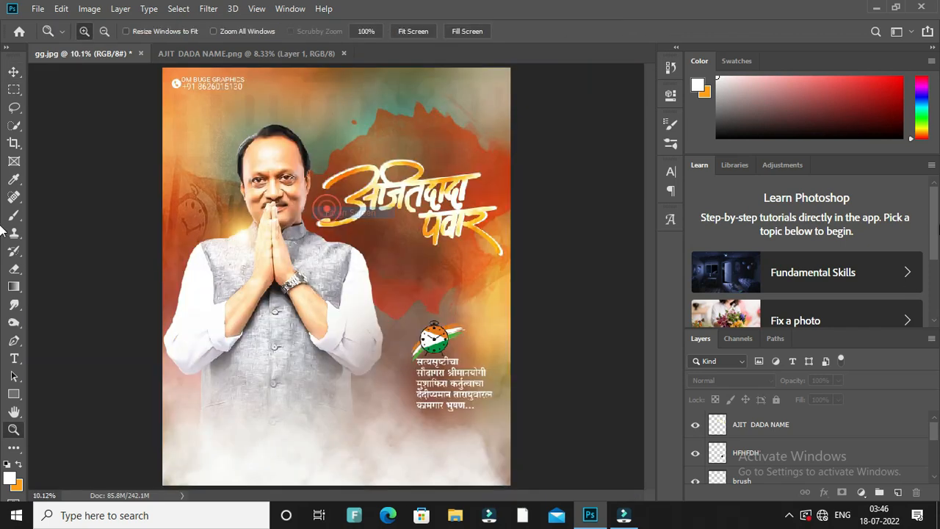
click(14, 74)
click(82, 128)
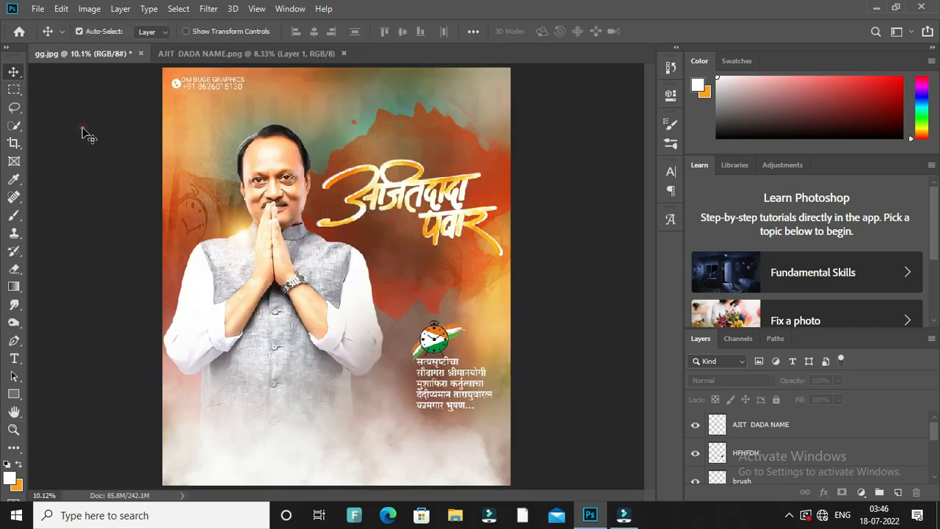
Step: Close the AJIT DADA NAME.png document and place the d text image as an embedded layer at its original size
click(342, 54)
click(38, 8)
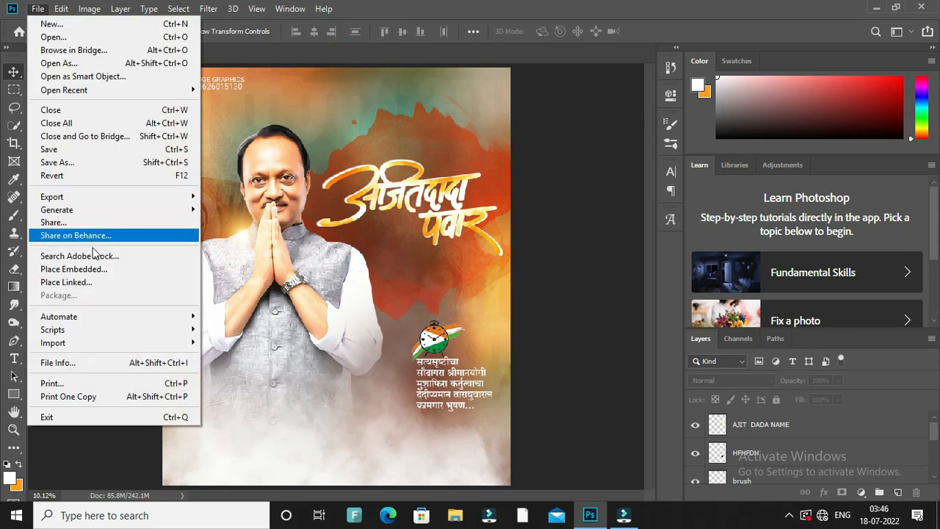
click(74, 269)
click(420, 268)
click(434, 108)
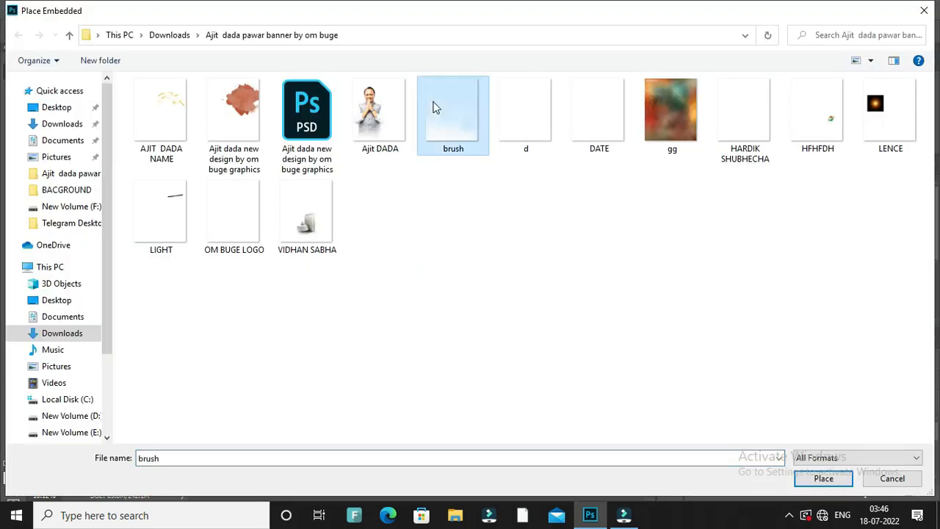
click(518, 119)
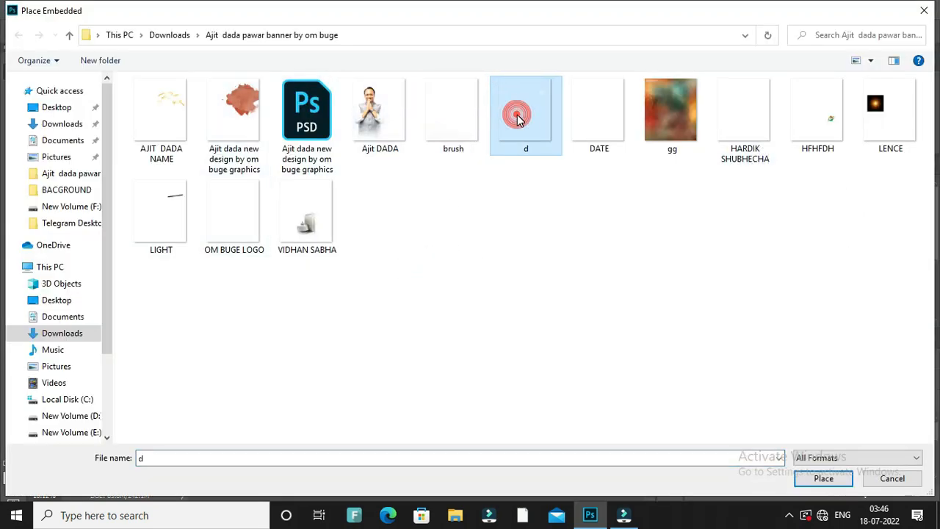
double_click(531, 120)
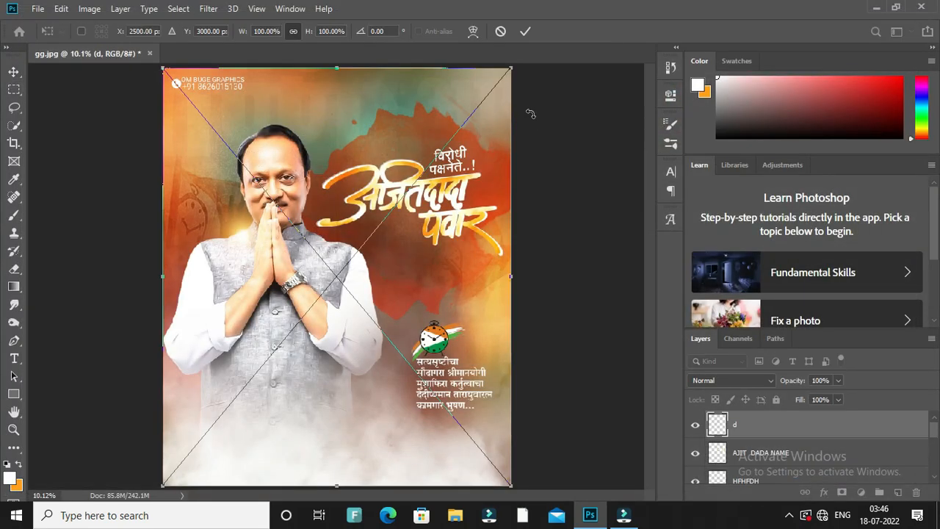
click(525, 32)
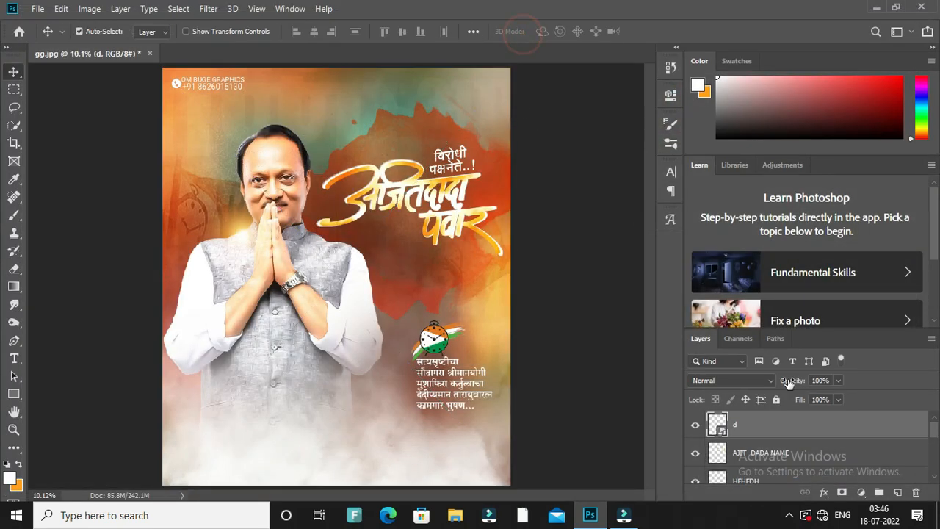
Step: Rasterize the d layer, check its white text up close, and deselect it with the whole banner in view
right_click(855, 429)
click(717, 245)
scroll(490, 175, up, 5)
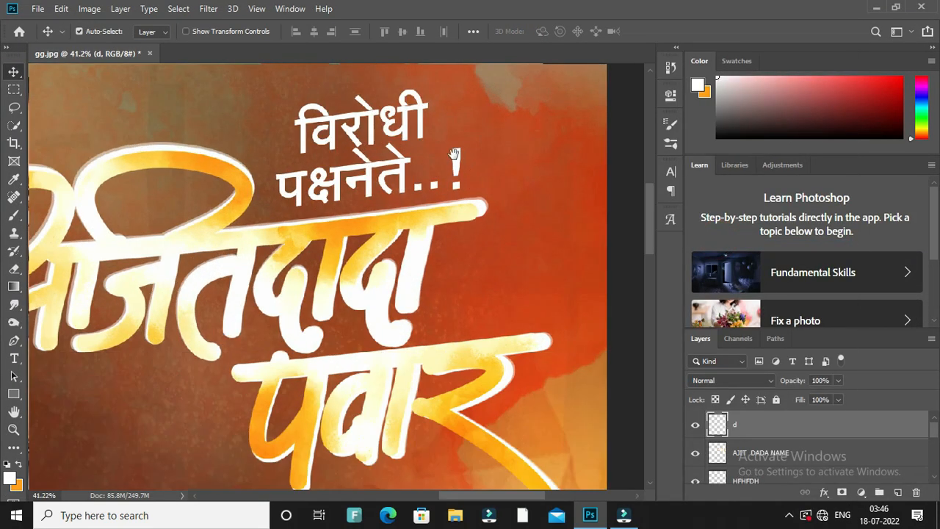
scroll(450, 150, up, 2)
scroll(419, 242, up, 2)
key(z)
right_click(374, 218)
click(383, 224)
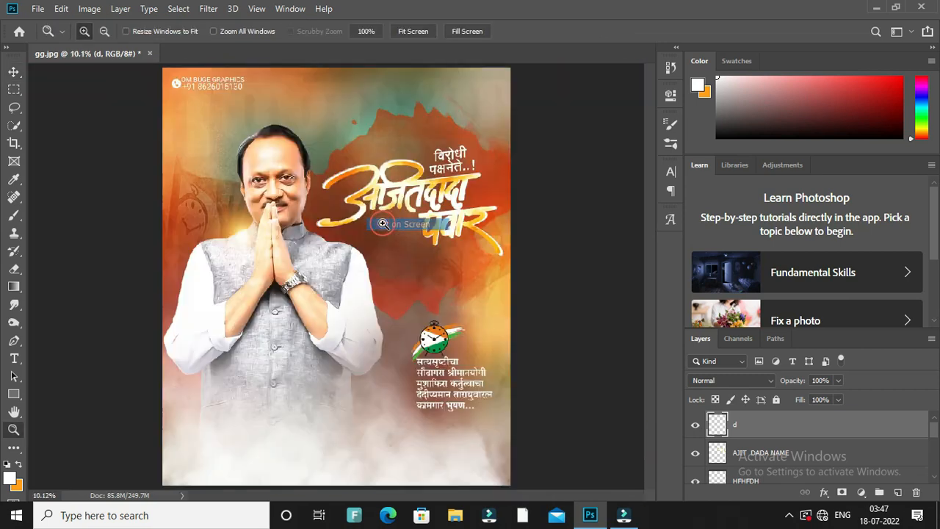
key(v)
click(596, 265)
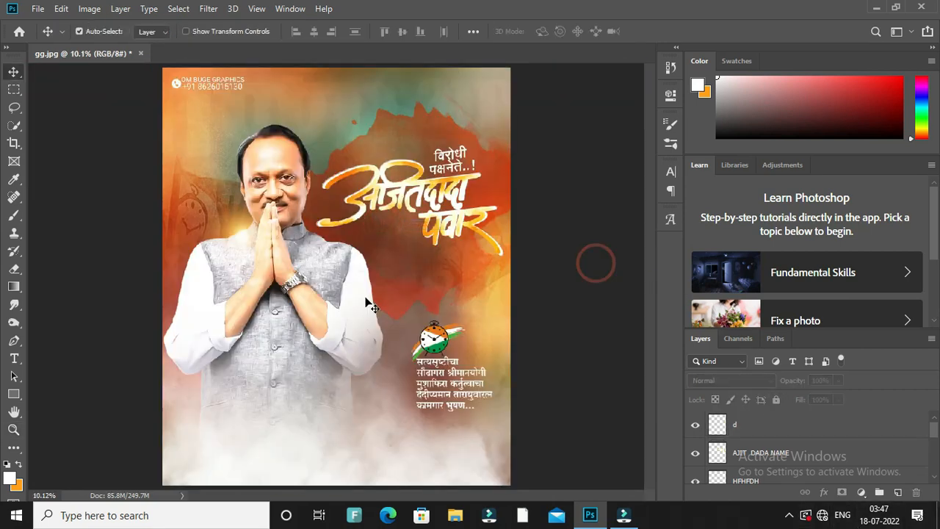
click(37, 8)
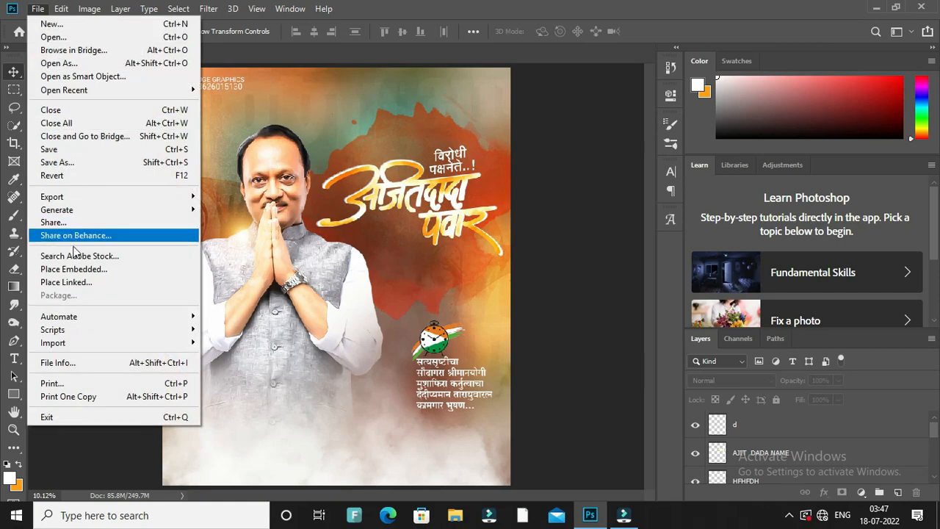
click(74, 268)
click(529, 248)
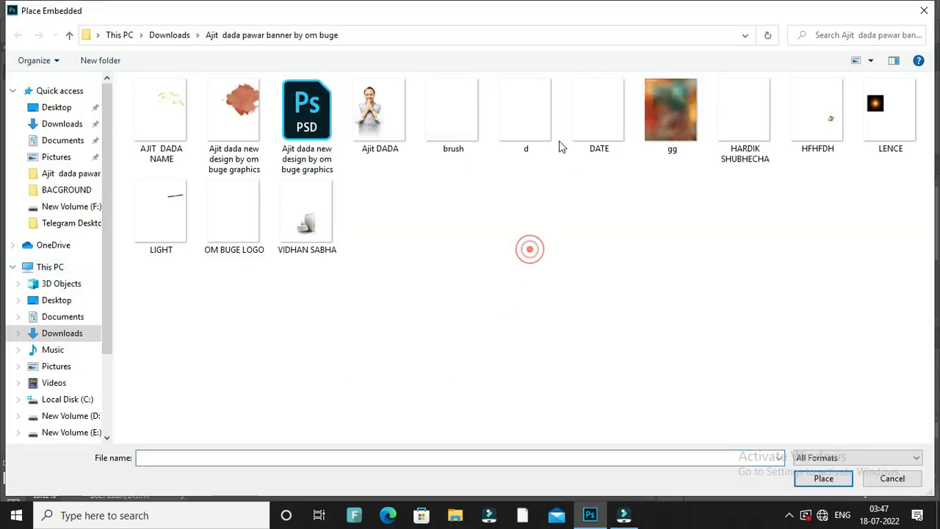
click(504, 119)
double_click(532, 119)
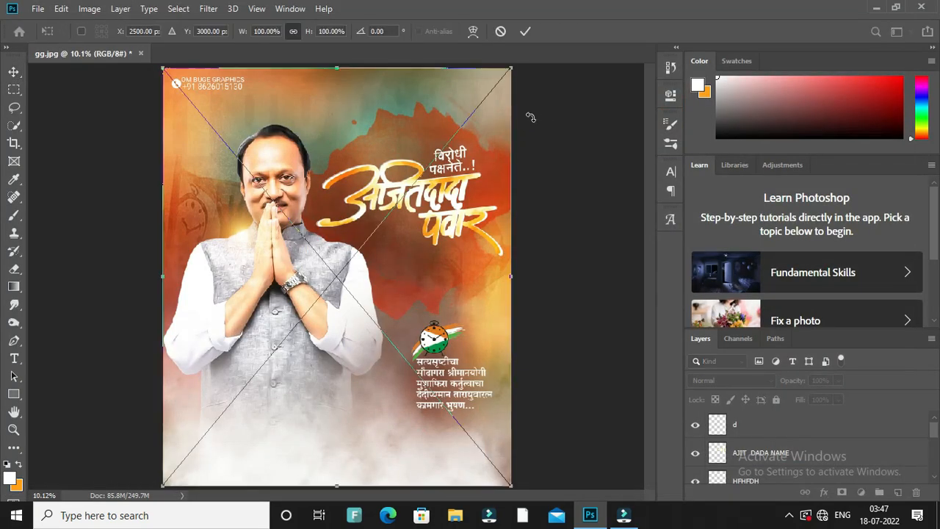
click(500, 32)
Step: Place the HARDIK SHUBHECHA greeting image as an embedded layer at its original size
click(37, 8)
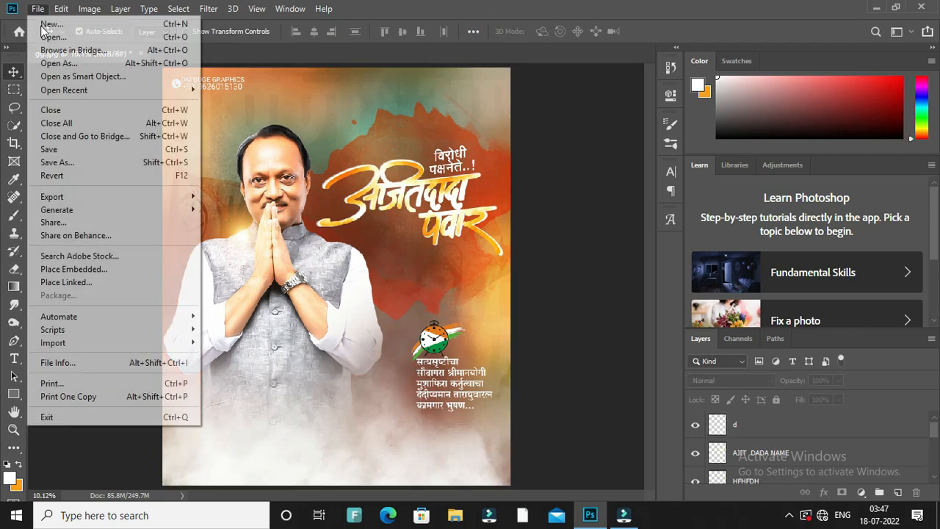
click(66, 268)
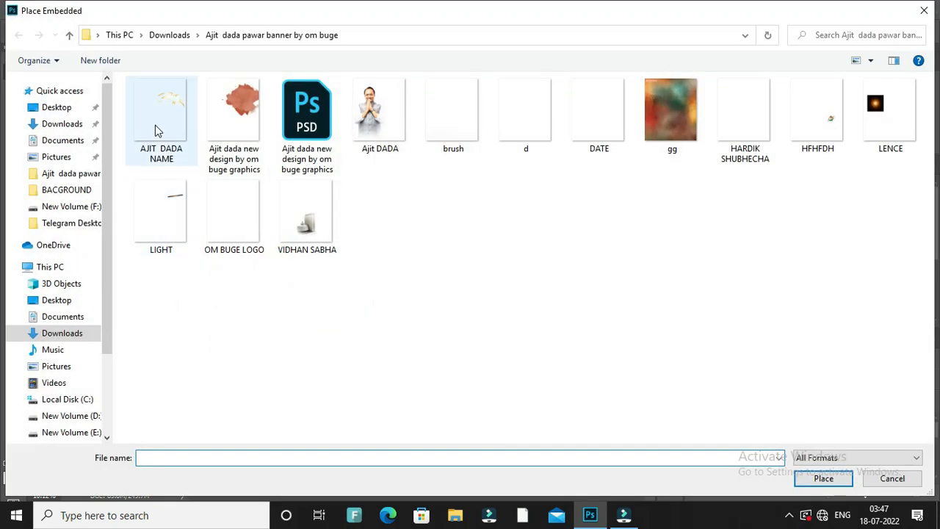
click(495, 220)
click(768, 105)
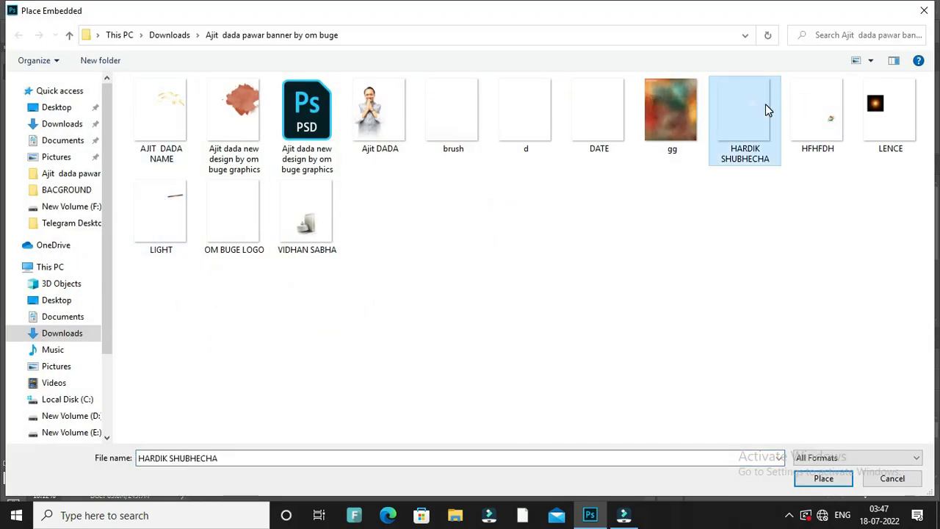
double_click(768, 109)
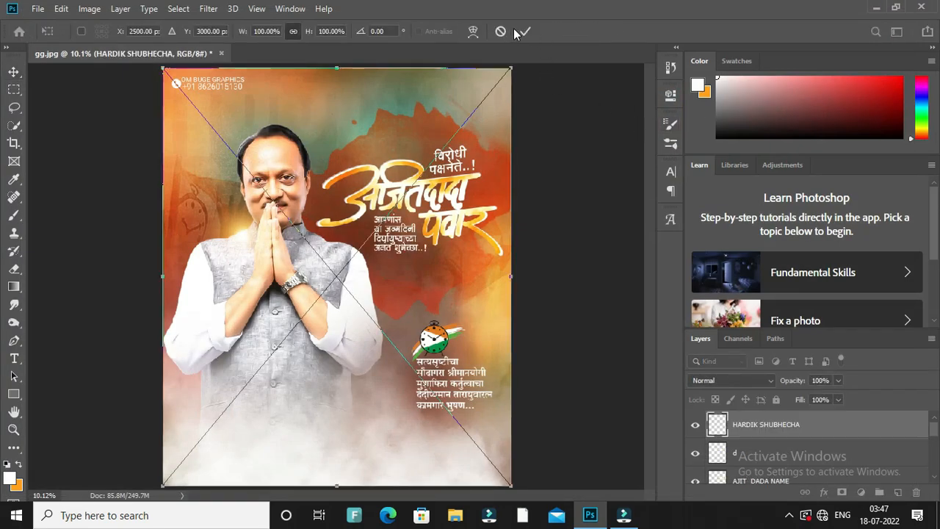
click(523, 31)
Step: Rasterize the HARDIK SHUBHECHA layer, check the greeting text up close, and return to the whole banner with the Move tool
right_click(885, 432)
click(751, 248)
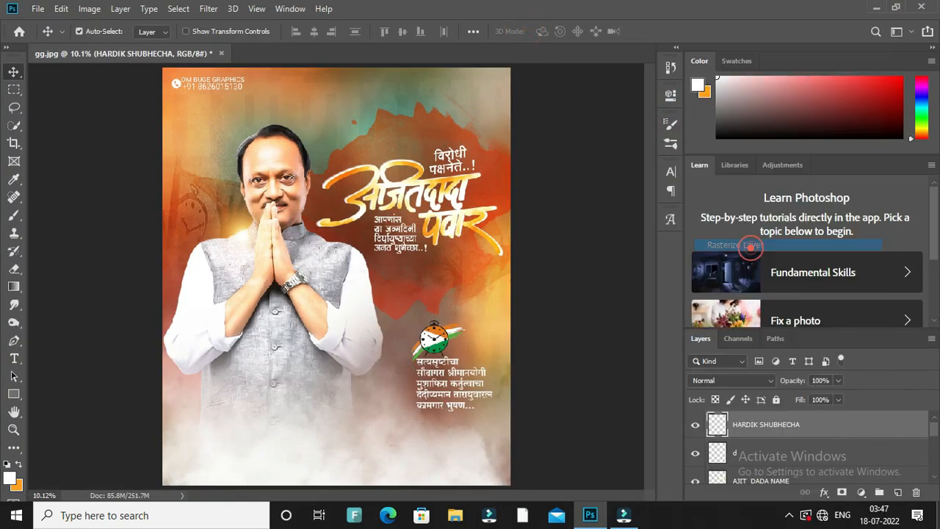
scroll(394, 215, up, 8)
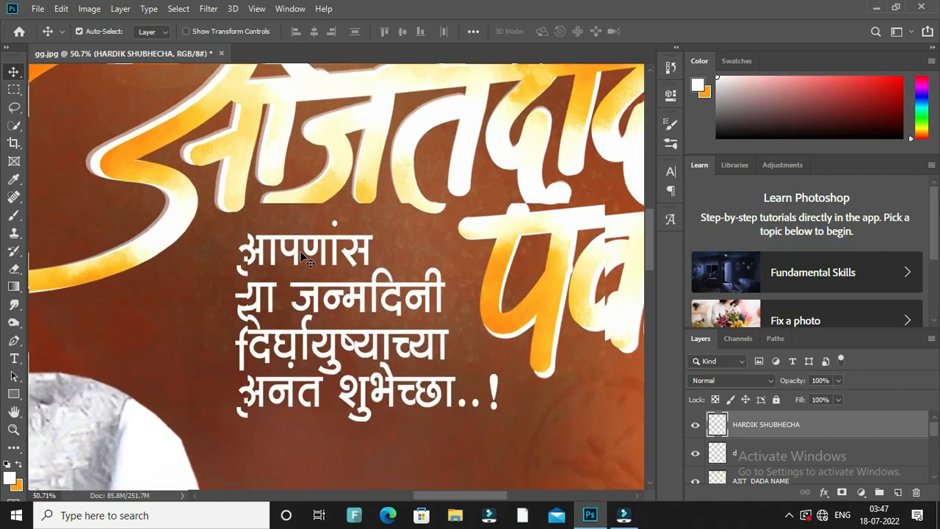
scroll(308, 261, up, 1)
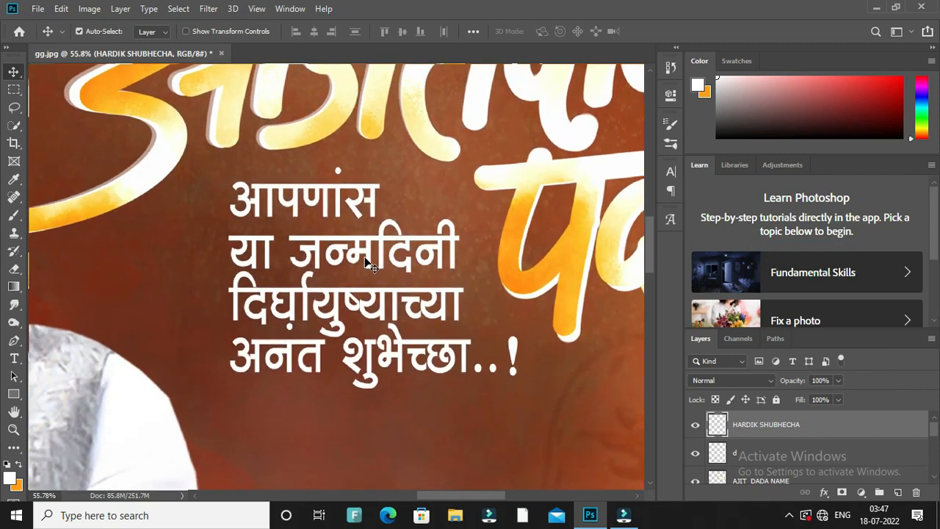
key(z)
right_click(303, 217)
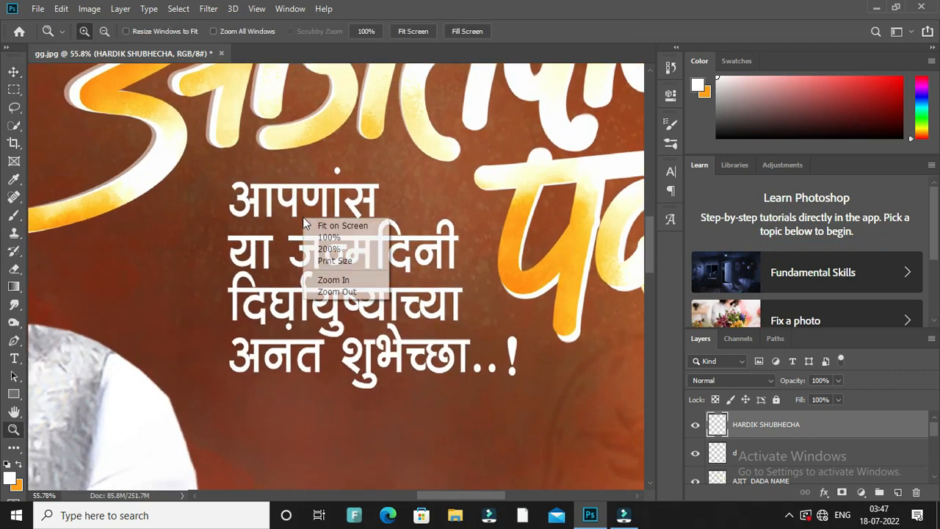
click(309, 223)
key(v)
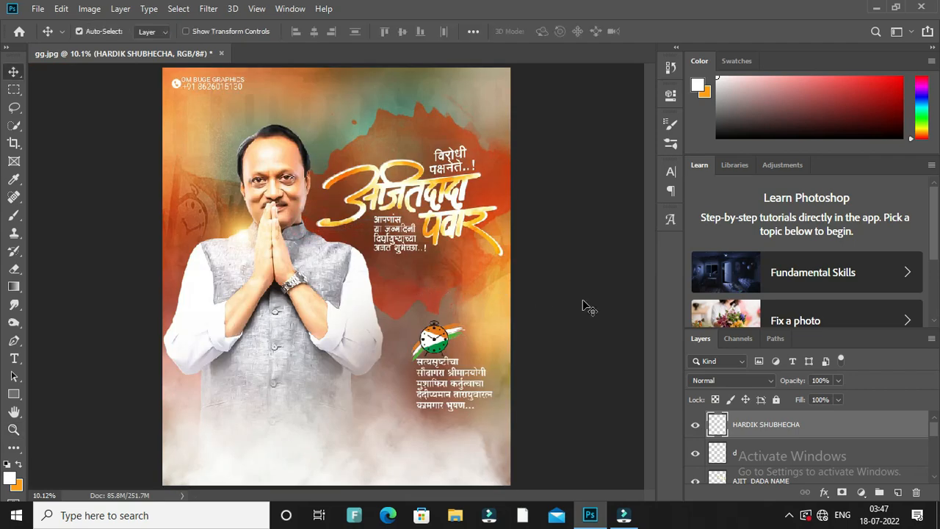
Step: Place the LIGHT image as an embedded layer at its original size
click(584, 301)
key(a)
click(37, 8)
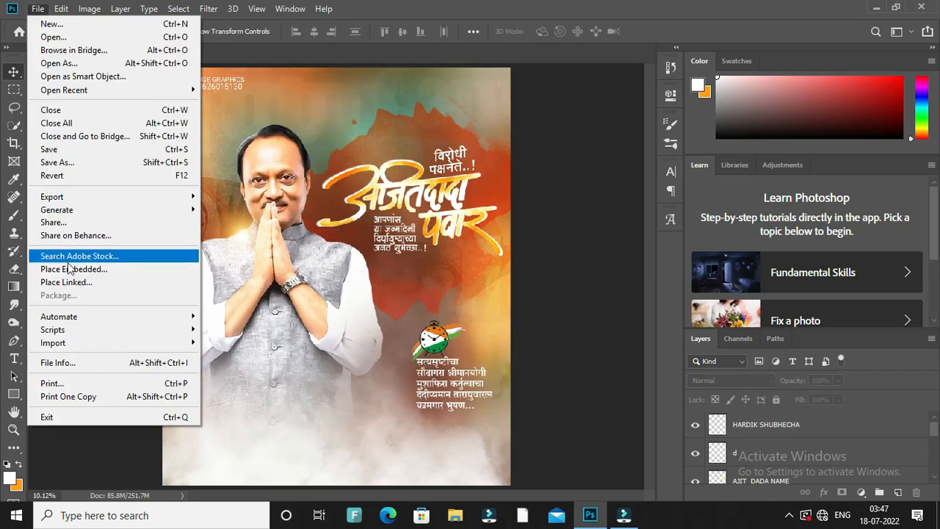
click(71, 268)
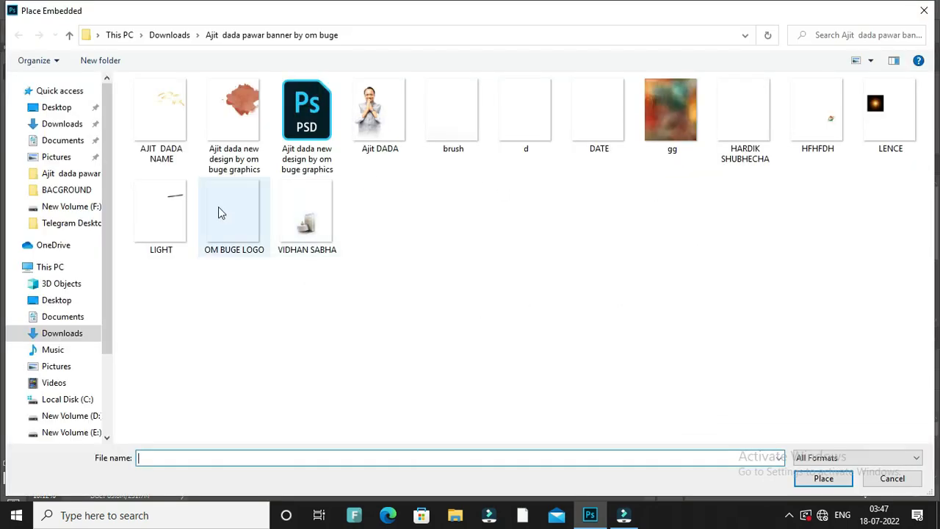
double_click(173, 201)
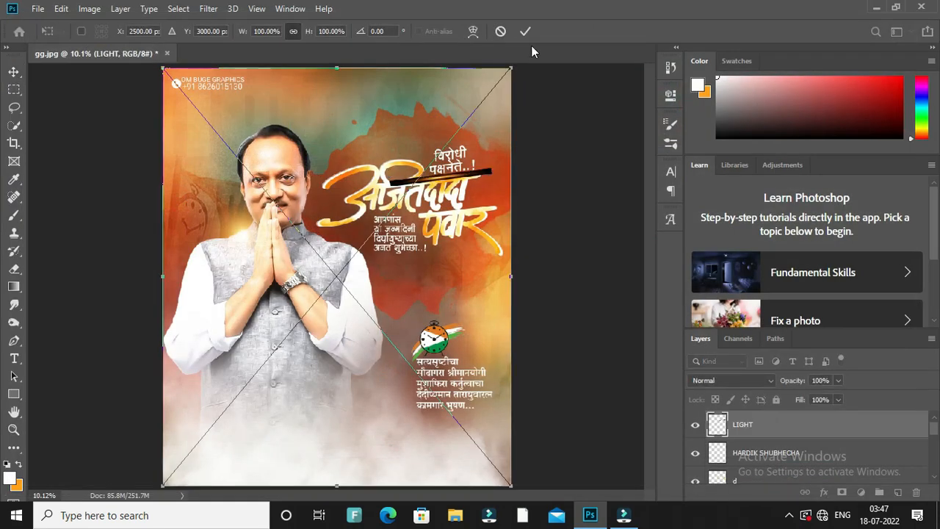
click(525, 32)
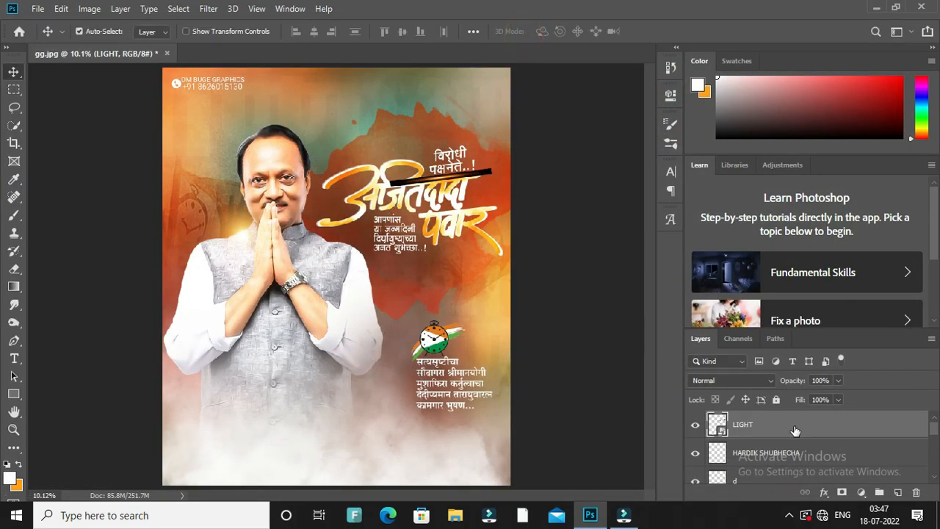
Step: Rasterize the LIGHT layer, set its blend mode to Screen, and deselect it with the whole banner in view
right_click(795, 431)
click(668, 243)
scroll(541, 198, up, 3)
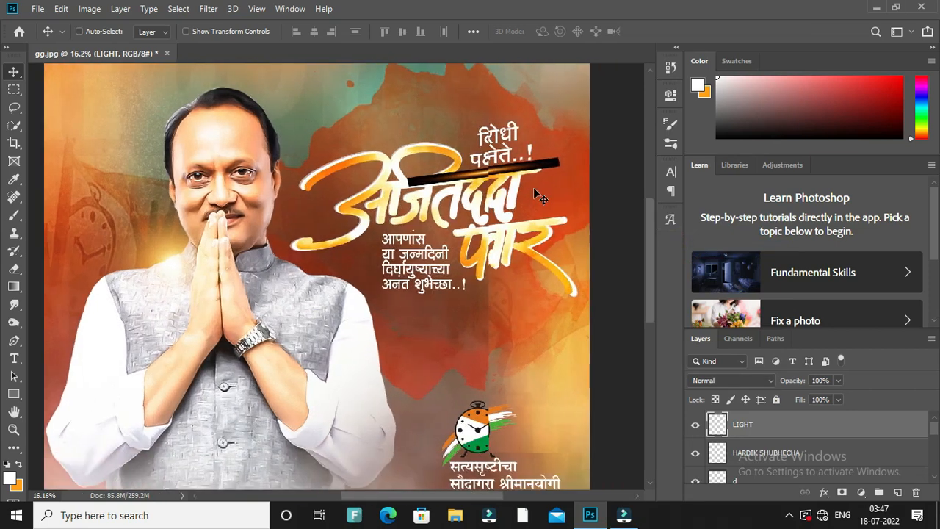
scroll(534, 190, up, 5)
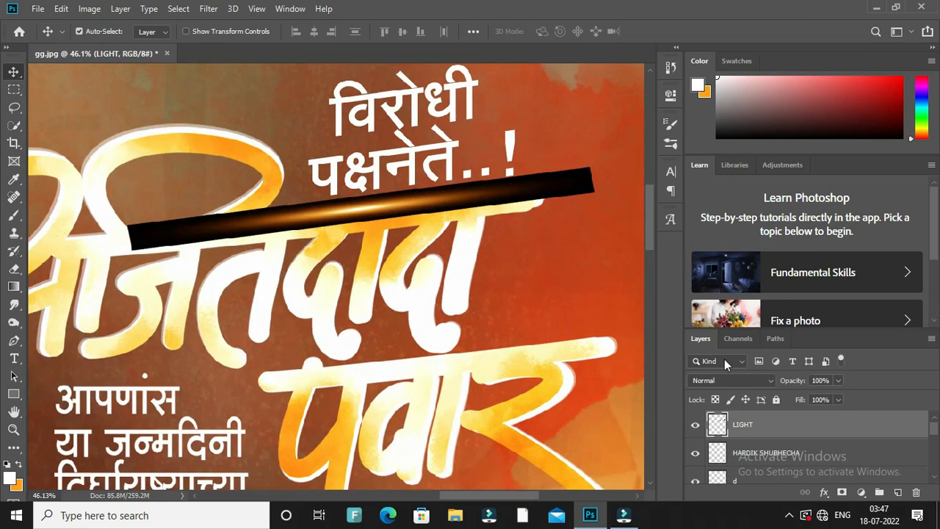
click(727, 379)
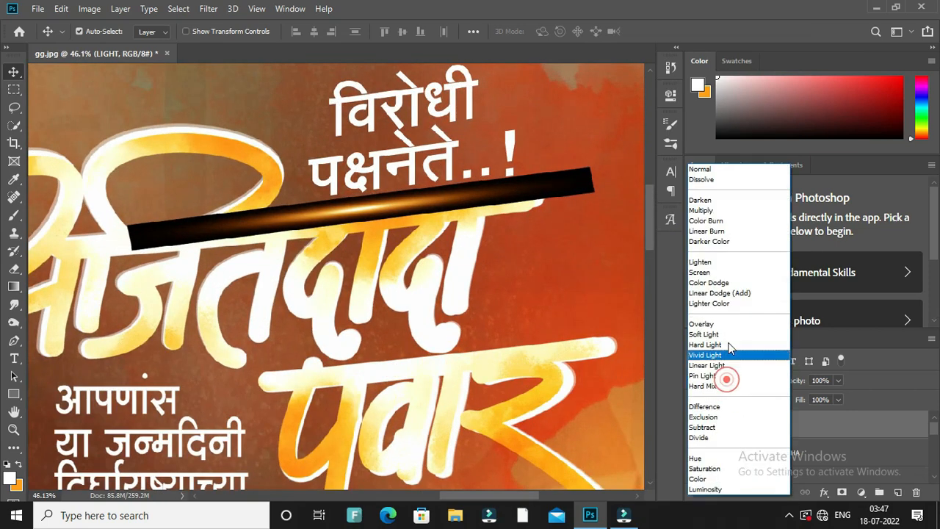
click(713, 272)
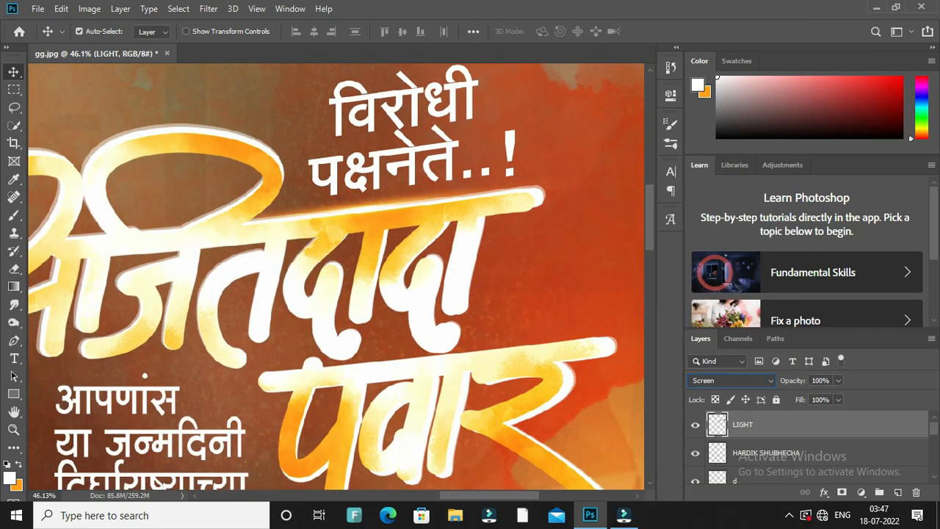
key(z)
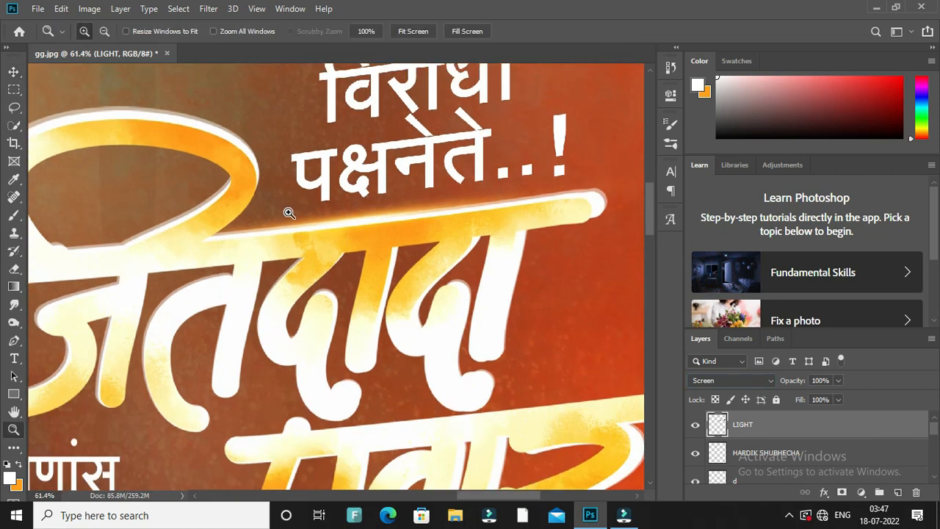
key(ctrl+0)
key(v)
click(533, 304)
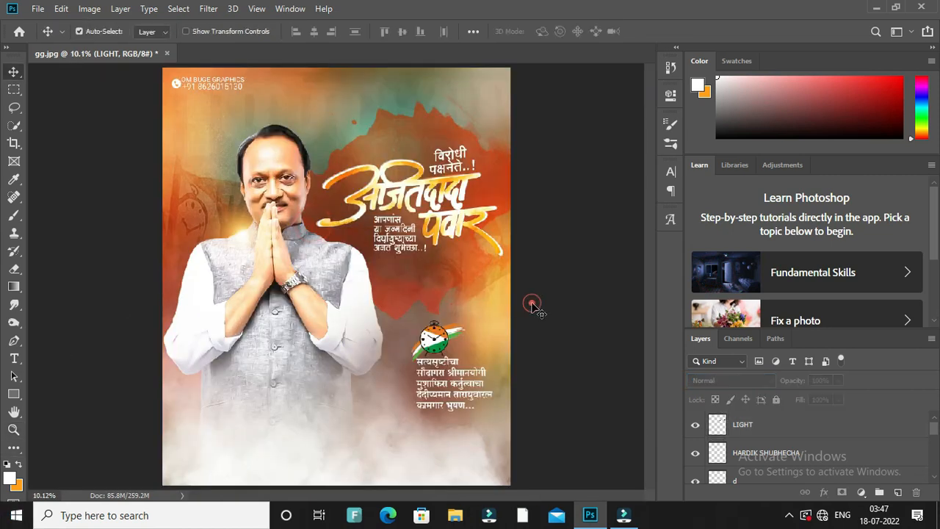
Step: Place the VIDHAN SABHA building image as an embedded layer at its original size
key(alt+f)
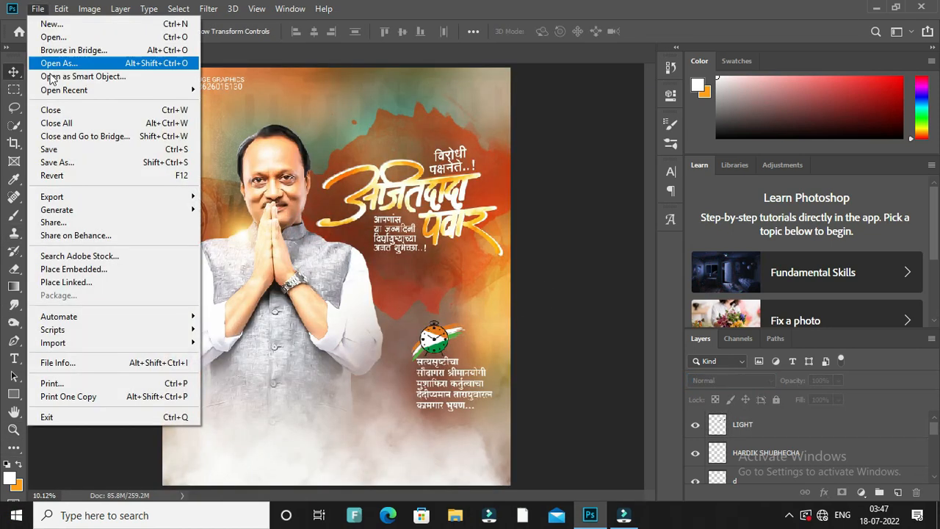
click(73, 271)
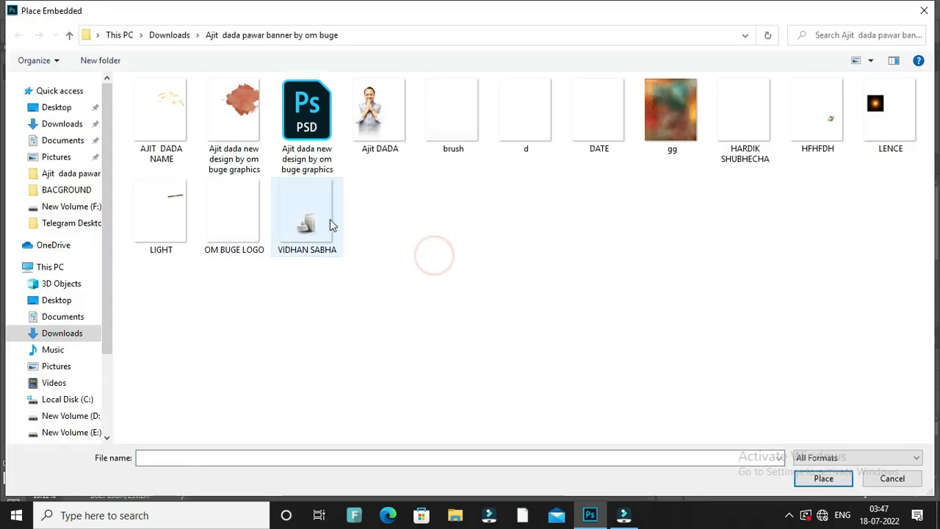
double_click(329, 219)
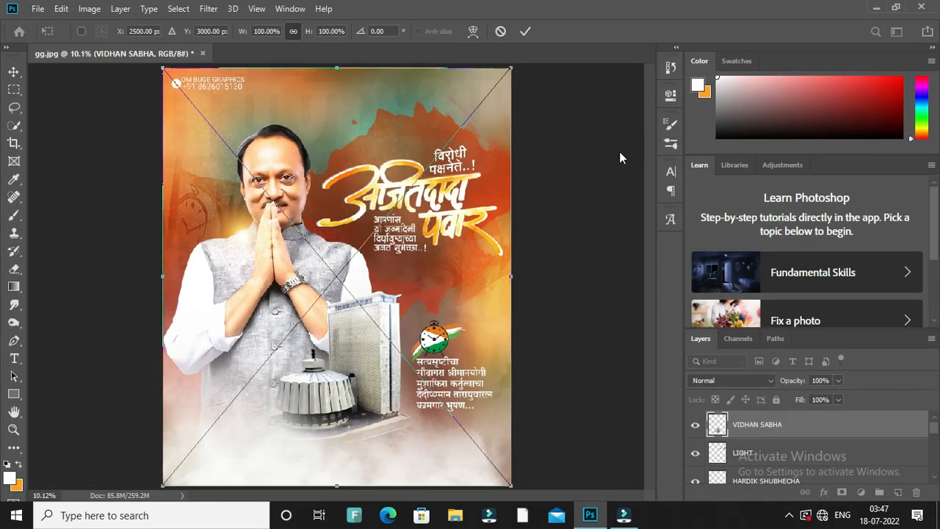
click(530, 31)
Step: Rasterize the VIDHAN SABHA layer, check the building up close, and deselect it with the whole banner in view
right_click(795, 428)
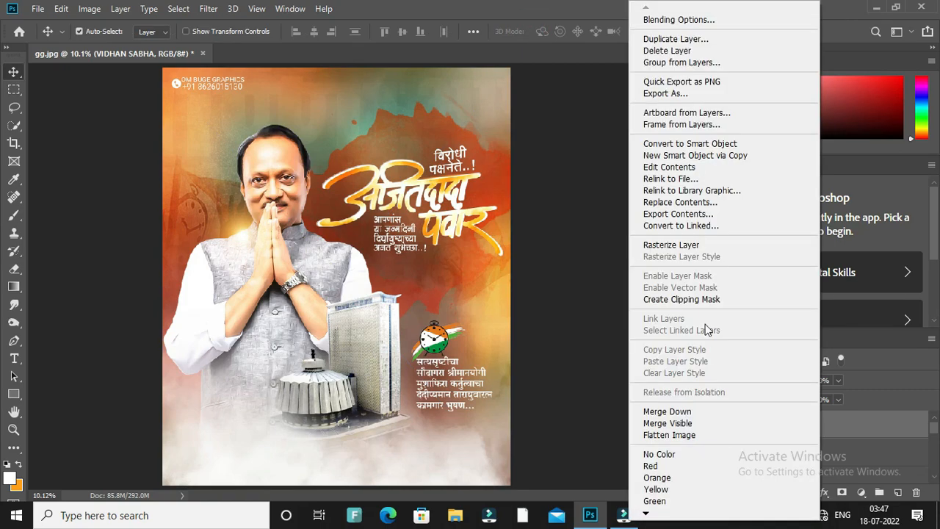
click(686, 246)
scroll(387, 355, up, 2)
scroll(387, 355, up, 4)
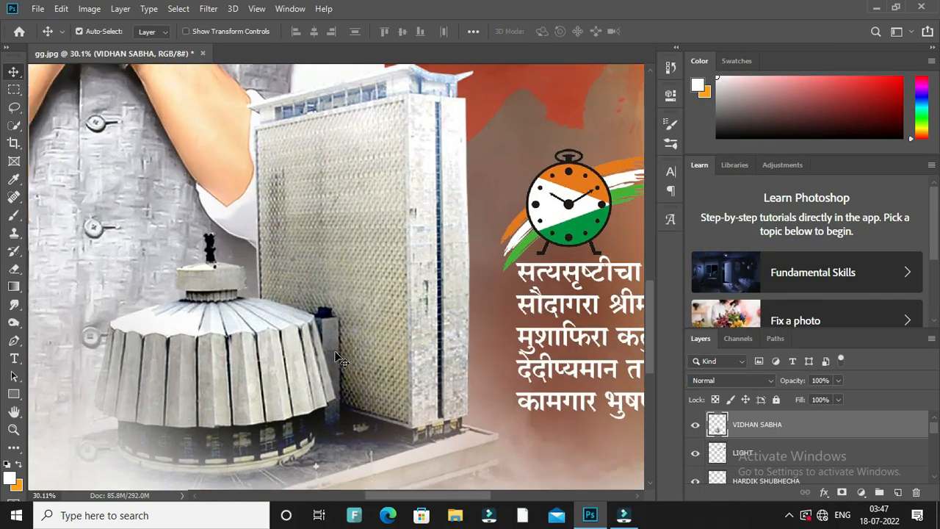
scroll(336, 356, down, 3)
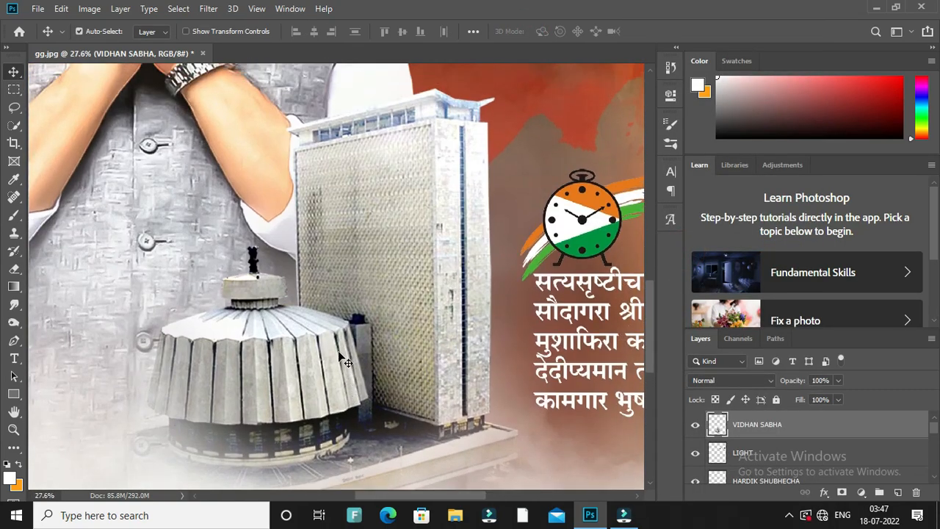
key(z)
right_click(358, 305)
click(364, 313)
key(v)
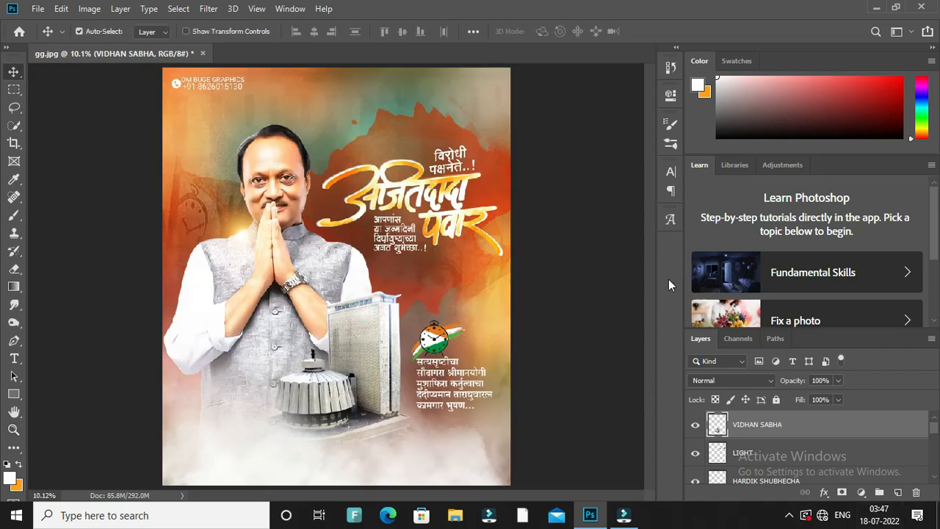
click(536, 232)
click(37, 9)
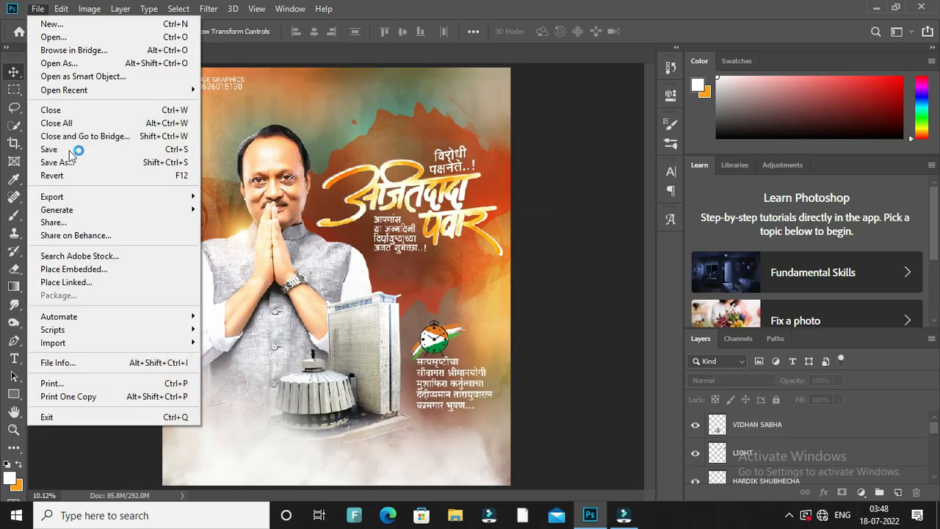
click(93, 269)
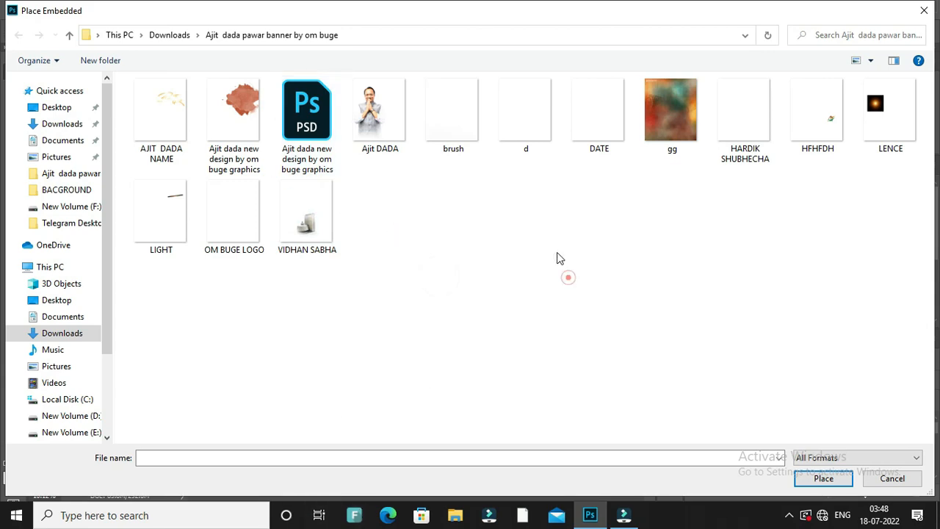
double_click(528, 125)
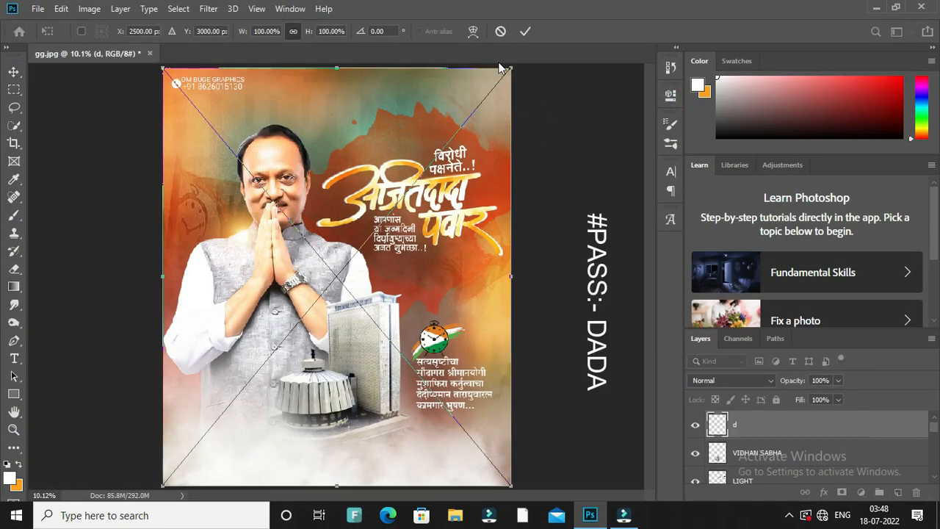
click(500, 31)
Step: Place the DATE image with the 22 JULY lettering as an embedded layer at its original size
click(37, 9)
click(81, 269)
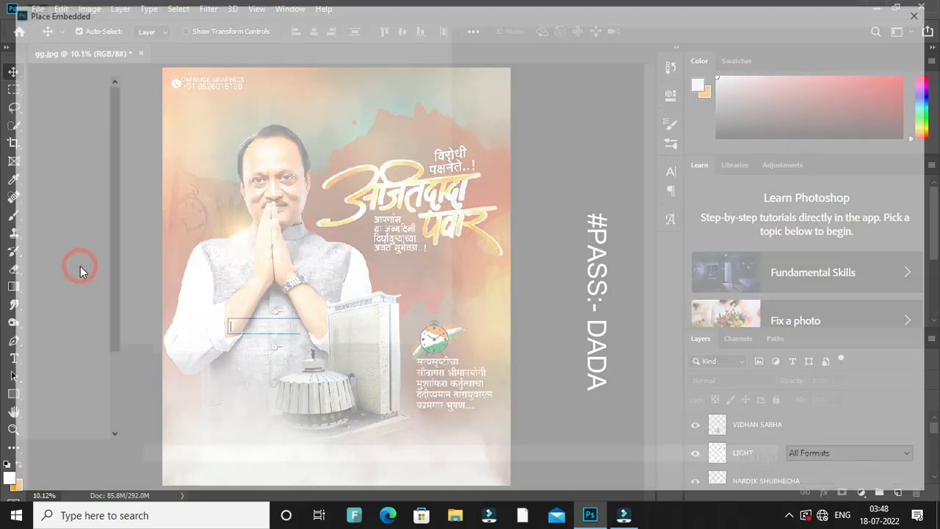
click(242, 225)
click(570, 236)
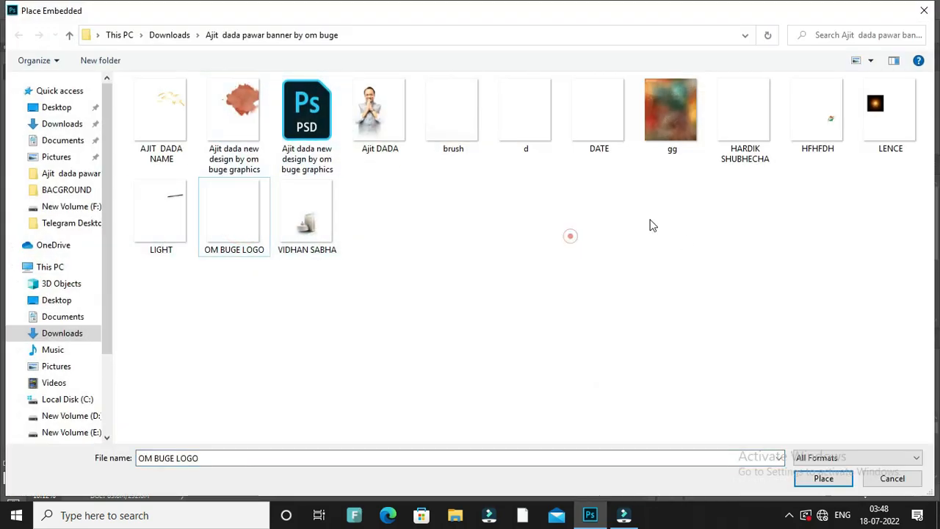
click(817, 117)
click(762, 123)
click(472, 119)
click(529, 118)
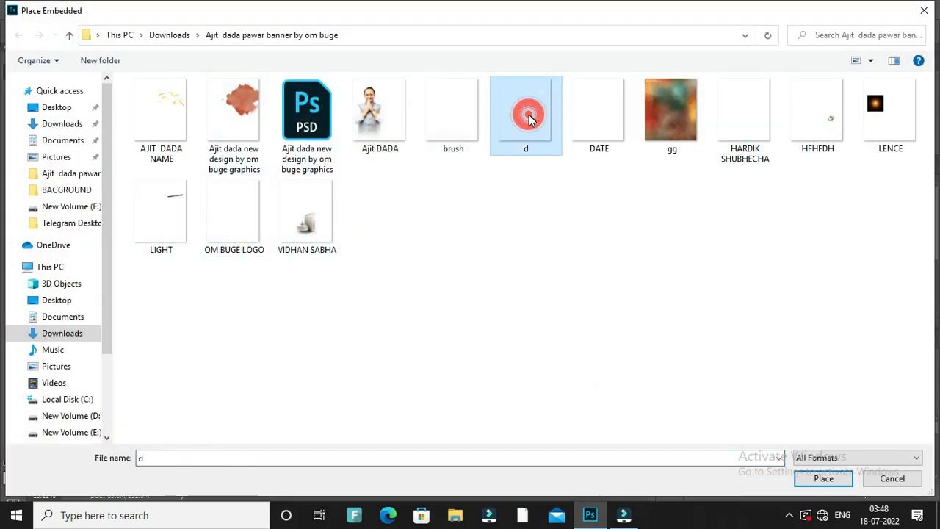
double_click(602, 117)
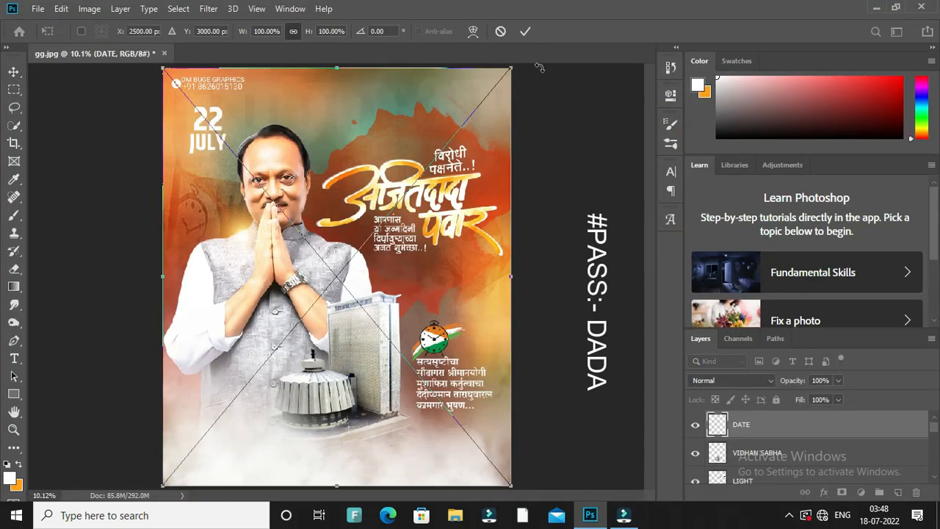
click(525, 31)
Step: Rasterize the DATE layer and set its blend mode to Overlay
right_click(819, 431)
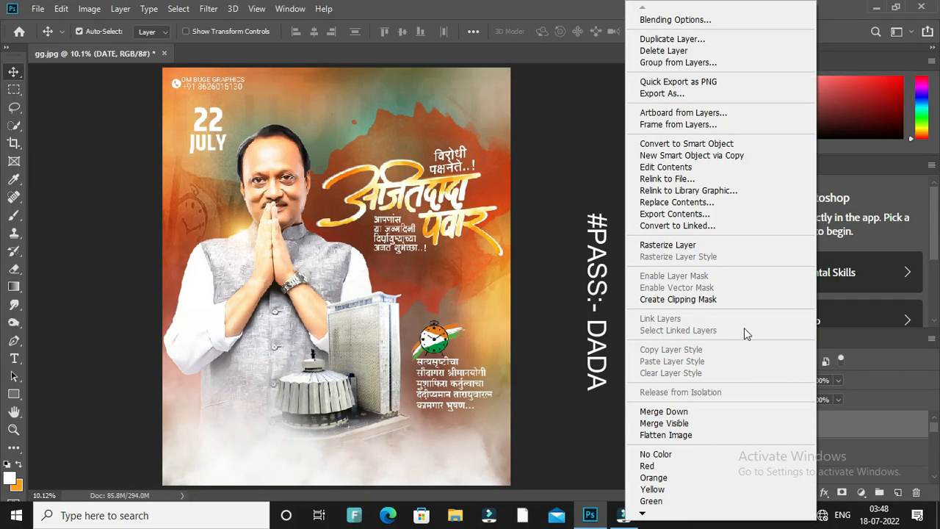
click(694, 243)
scroll(175, 129, up, 2)
scroll(175, 129, up, 5)
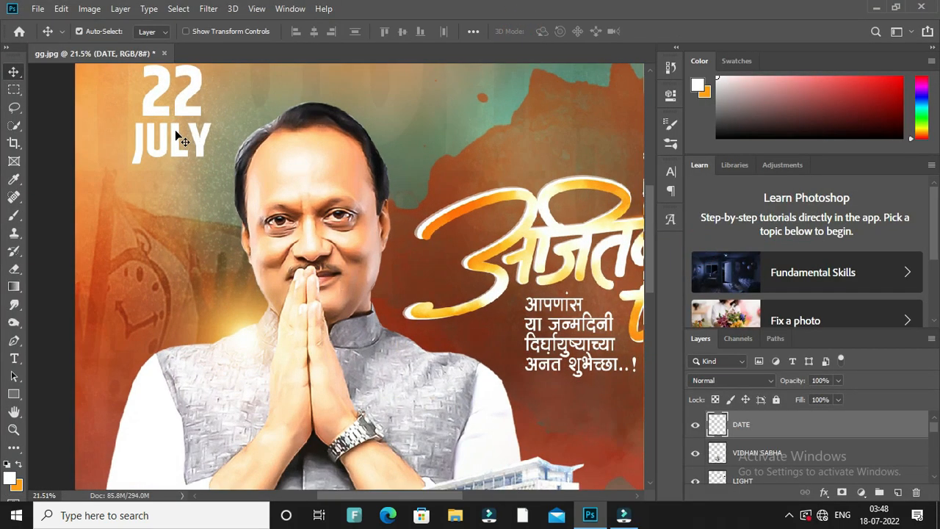
scroll(321, 334, up, 2)
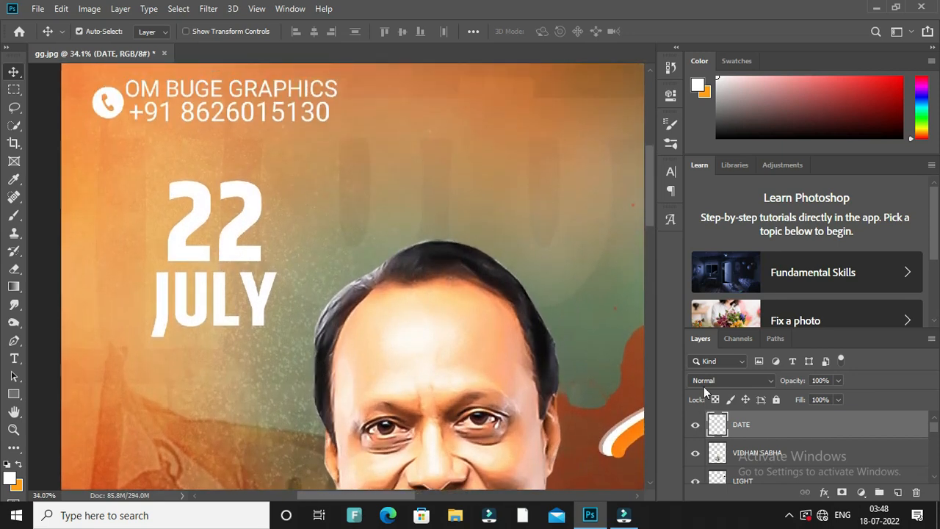
click(731, 380)
click(702, 326)
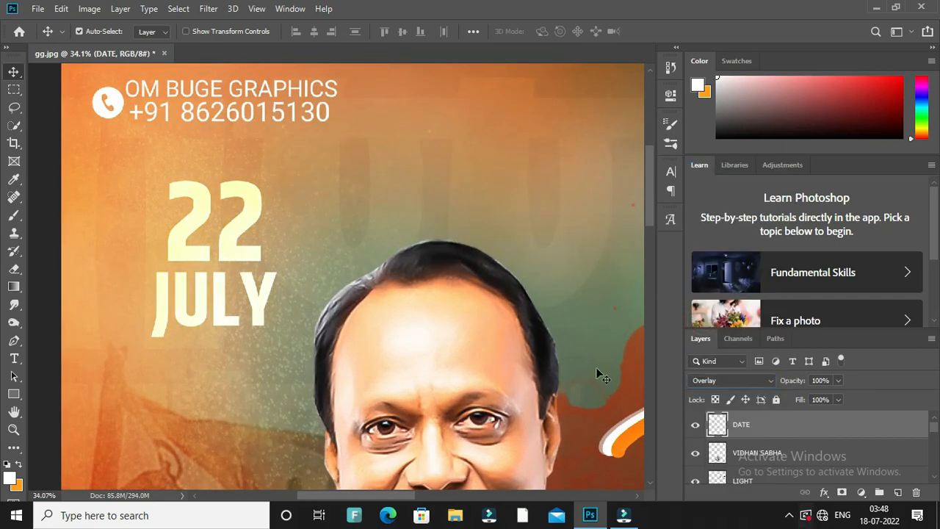
Step: Check the 22 JULY lettering up close and deselect its layer with the whole banner in view
scroll(137, 237, up, 1)
scroll(267, 311, up, 2)
key(z)
right_click(279, 317)
click(309, 319)
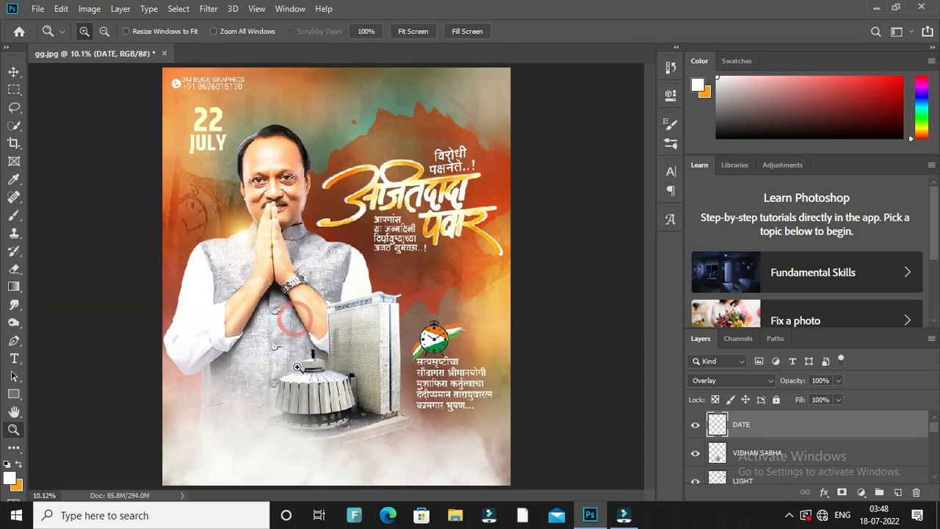
key(v)
click(572, 361)
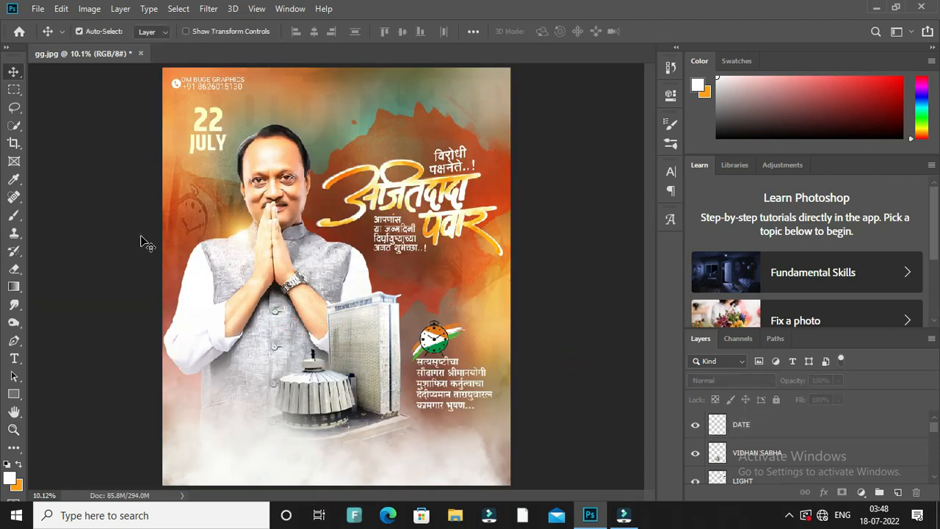
click(38, 9)
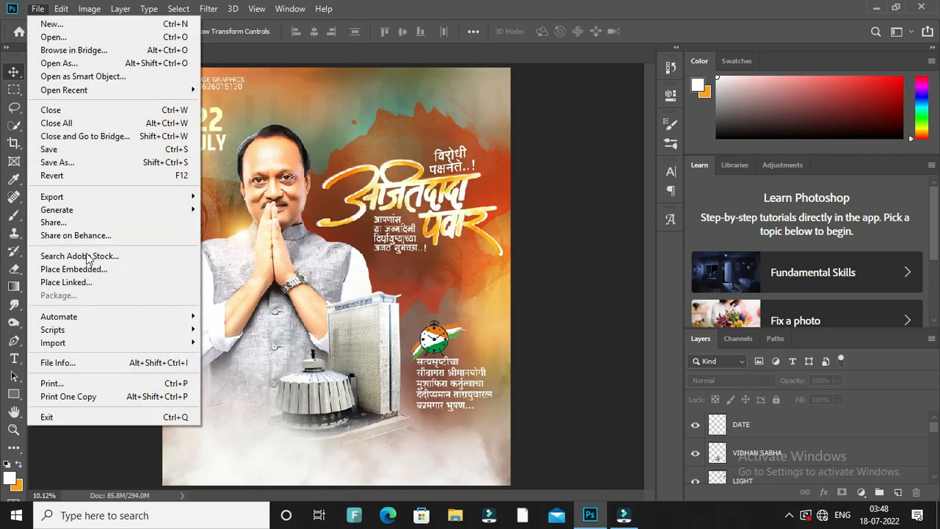
click(89, 272)
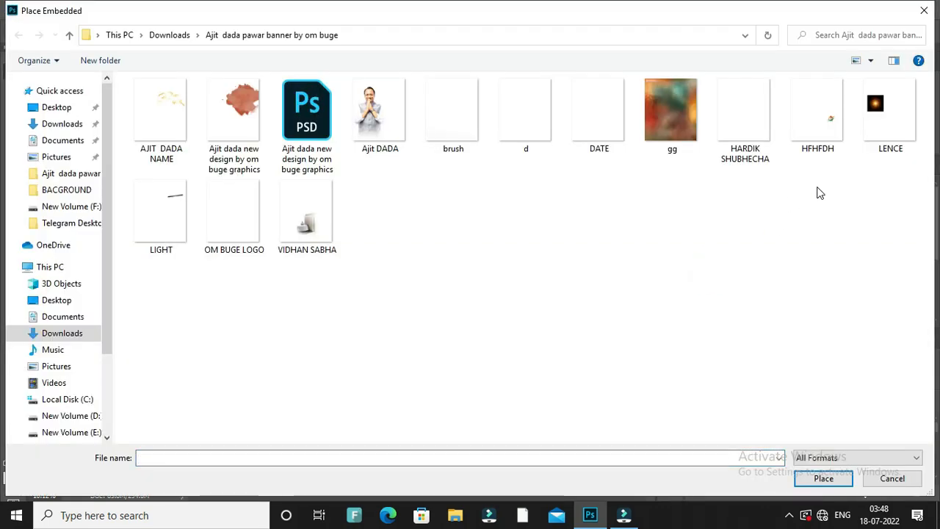
click(242, 218)
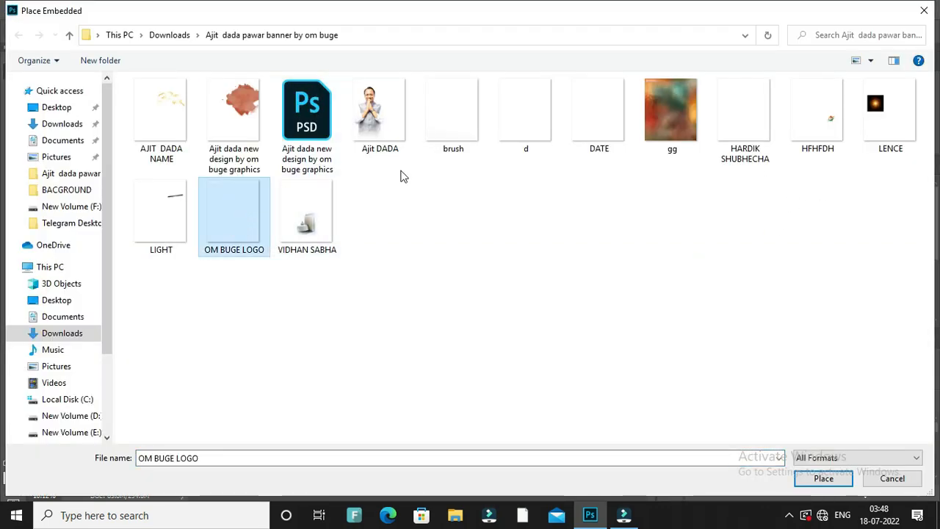
click(455, 194)
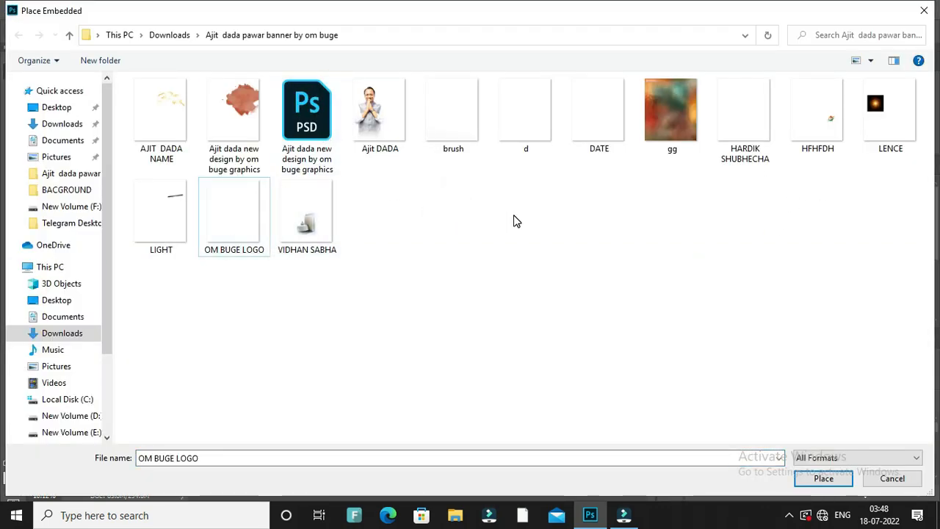
click(405, 118)
click(514, 118)
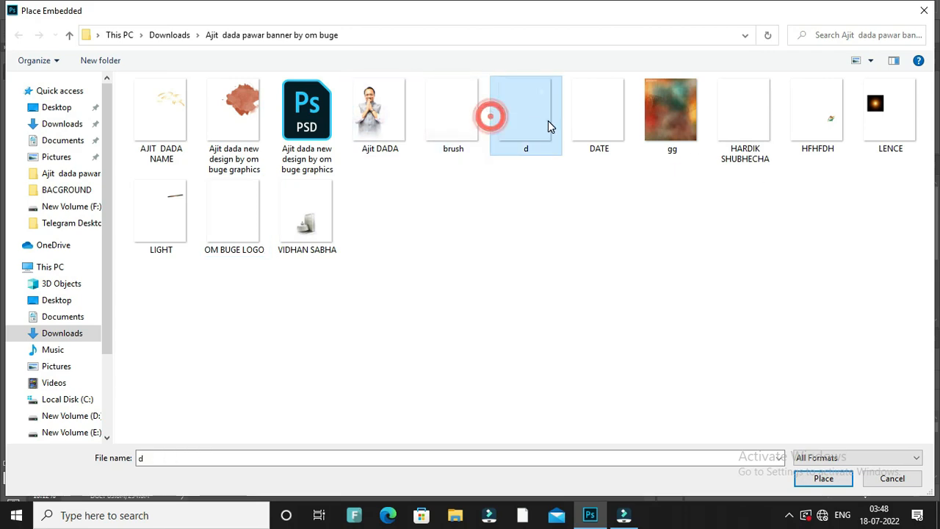
click(718, 125)
click(644, 180)
key(Escape)
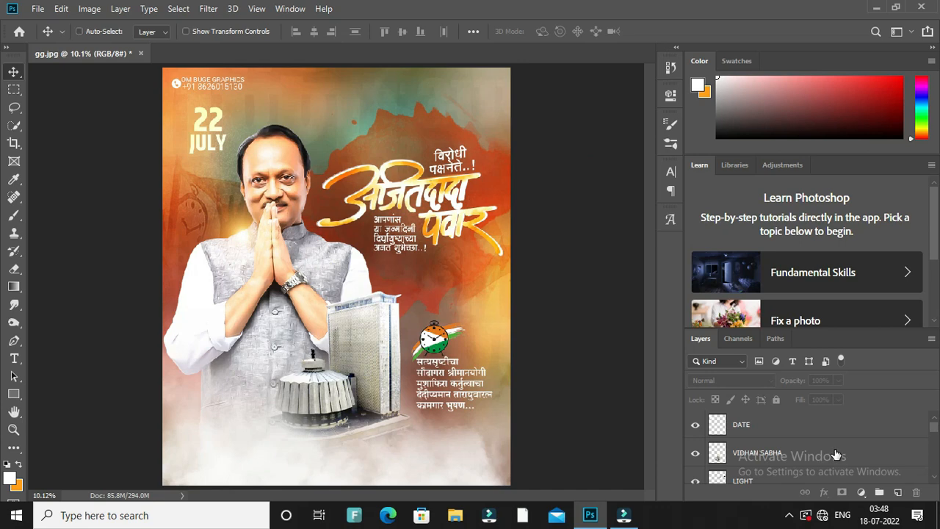
Step: Stamp all visible layers into a new layer above DATE and start the Camera Raw filter on it
key(ctrl+alt+shift+e)
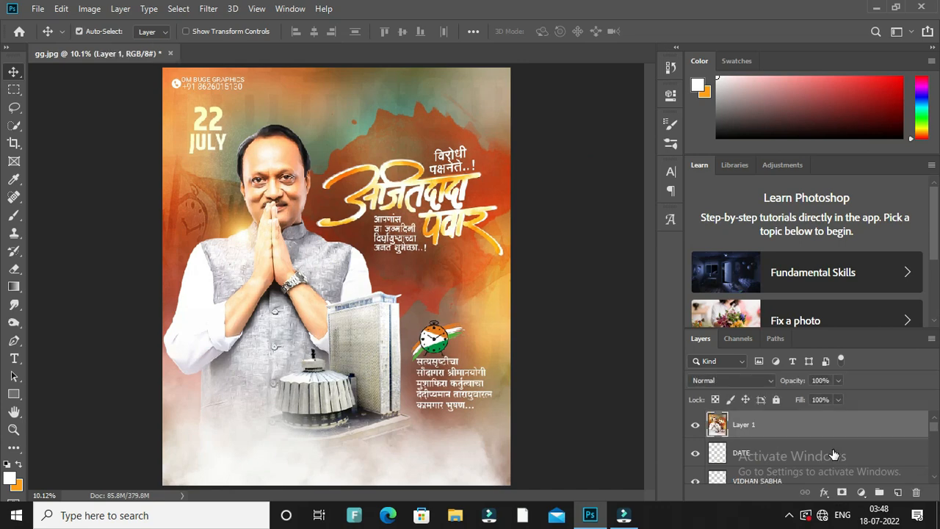
click(208, 8)
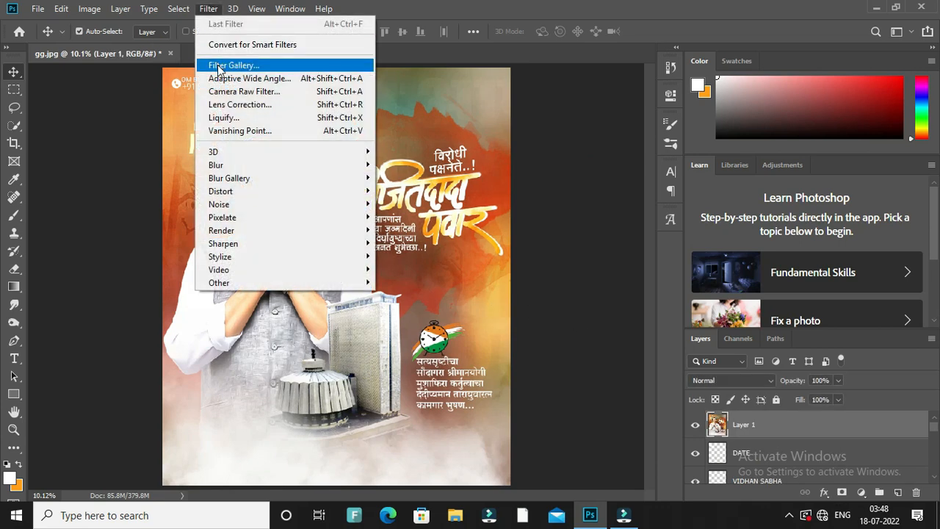
click(225, 90)
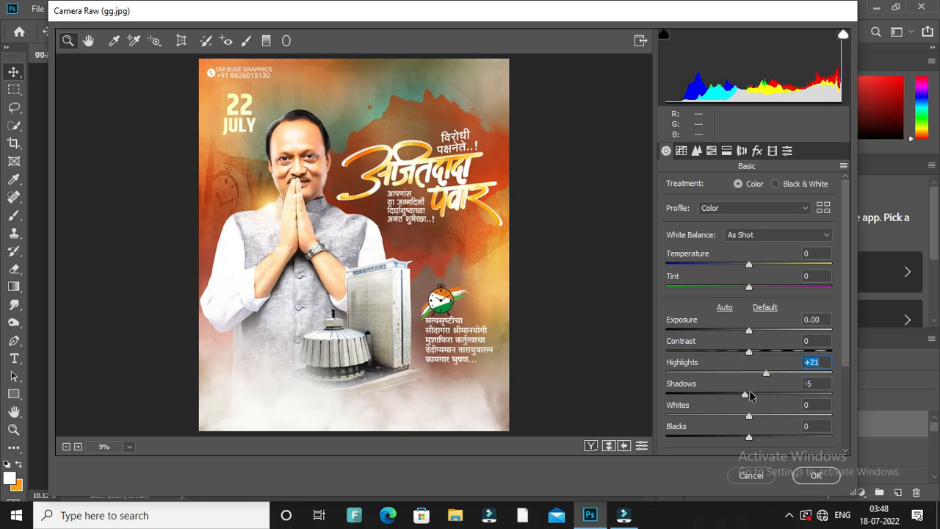
Step: Set the Camera Raw highlights to +21, shadows to +18, whites to +12 and clarity to +6
drag(749, 395, 767, 397)
scroll(758, 419, down, 1)
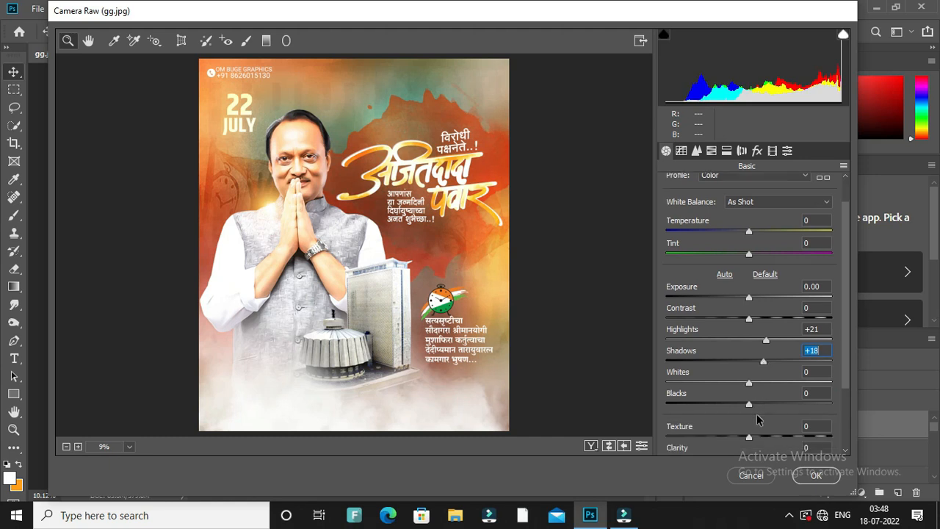
drag(752, 385, 764, 387)
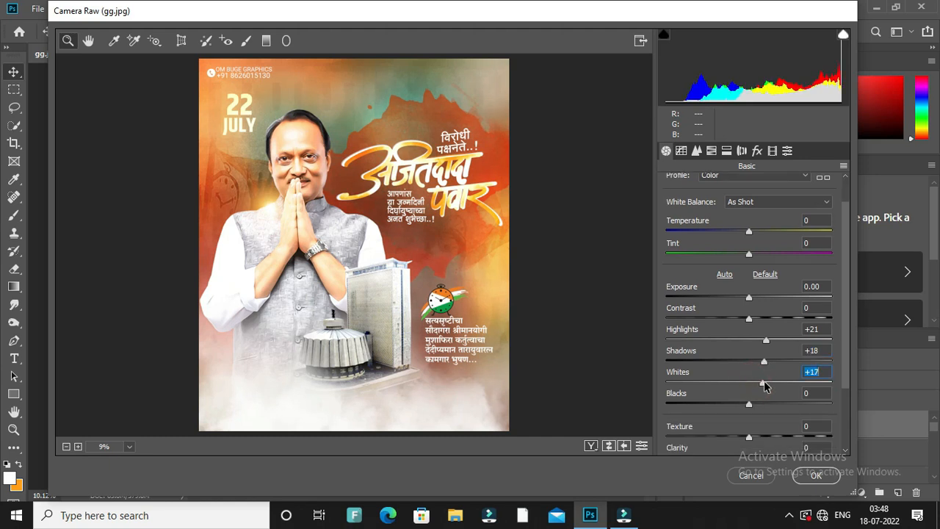
scroll(747, 418, down, 1)
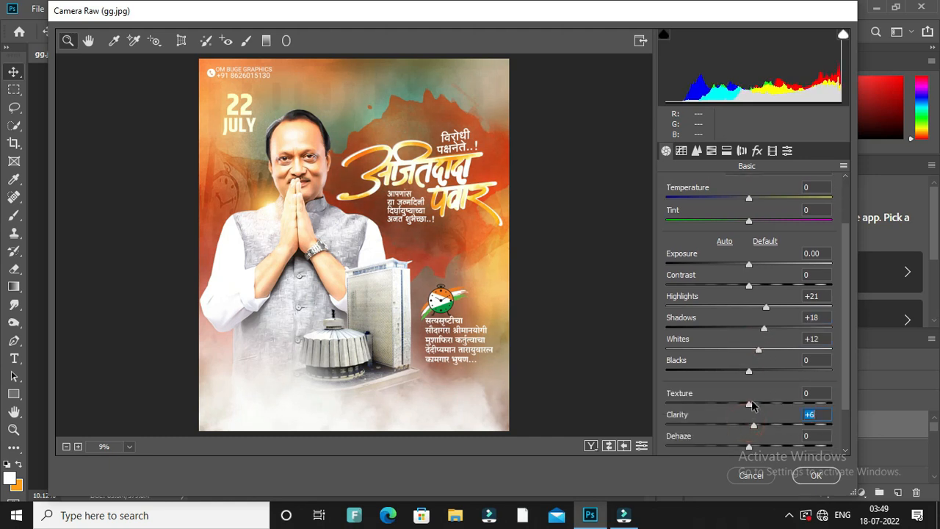
scroll(742, 345, up, 2)
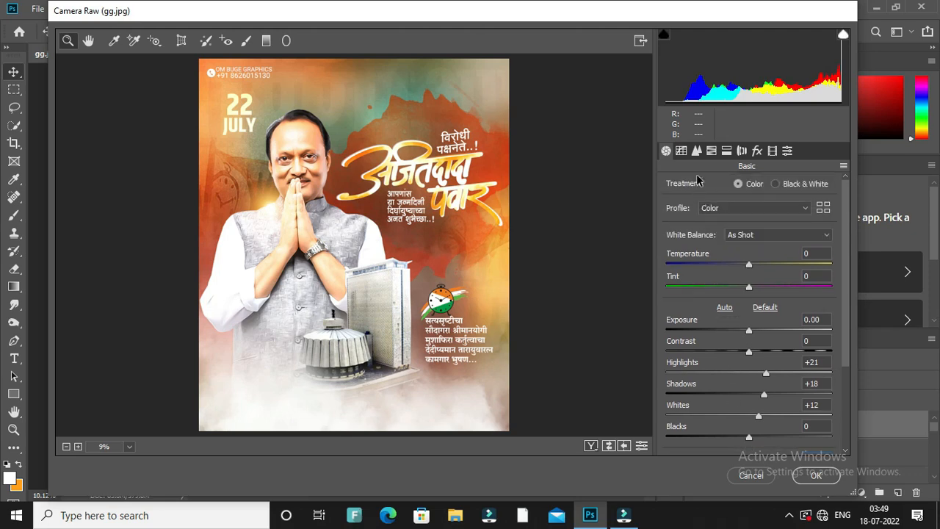
Step: Set the sharpening detail to 30, apply the Camera Raw filter and deselect the stamped layer
click(696, 151)
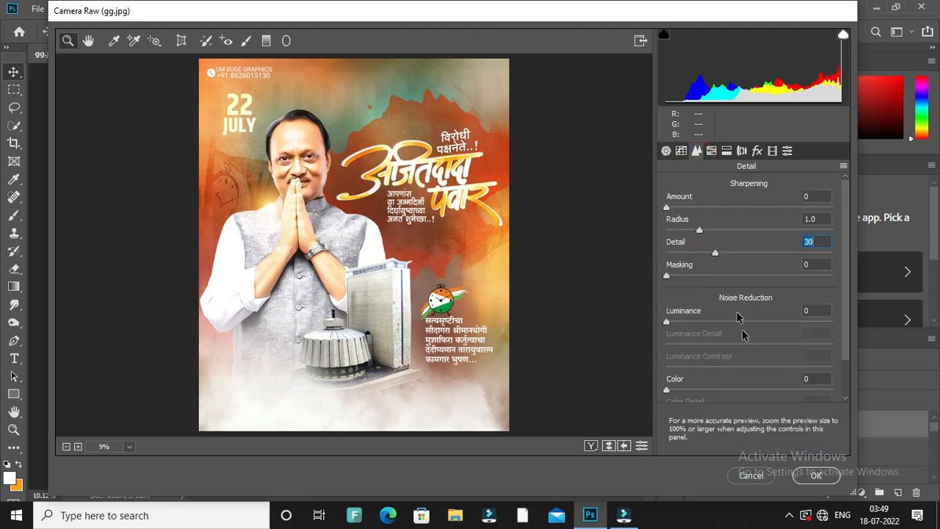
click(811, 476)
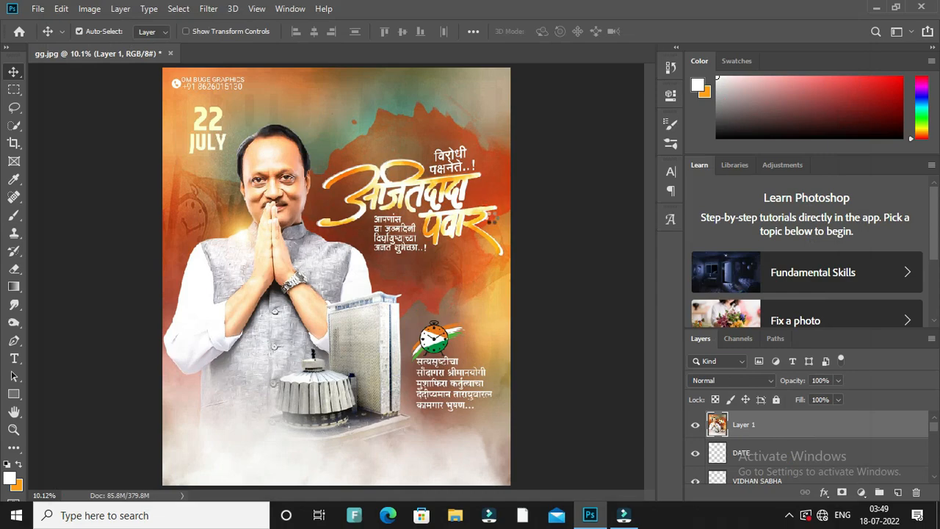
click(541, 232)
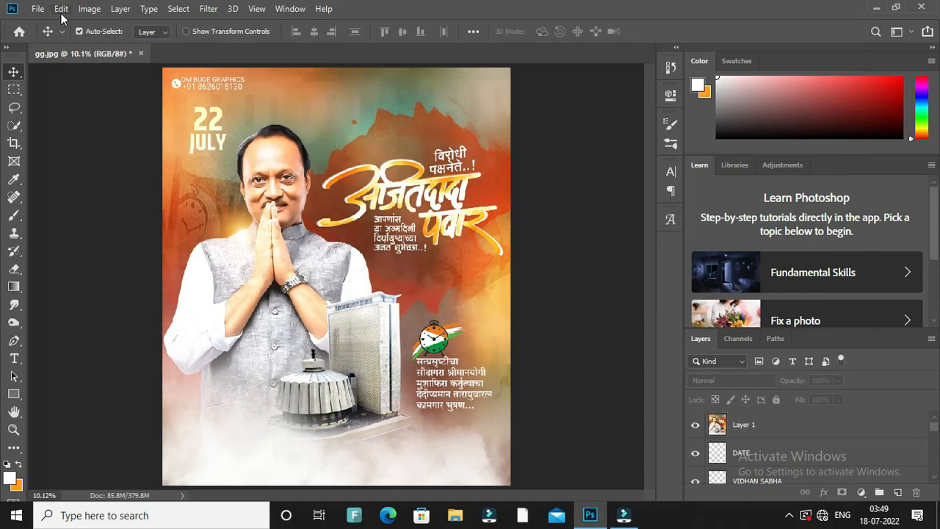
Step: Open the "Ajit dada new design by om buge graphics" PSD and fit the whole banner in view with the Move tool active
click(37, 9)
click(41, 35)
click(321, 129)
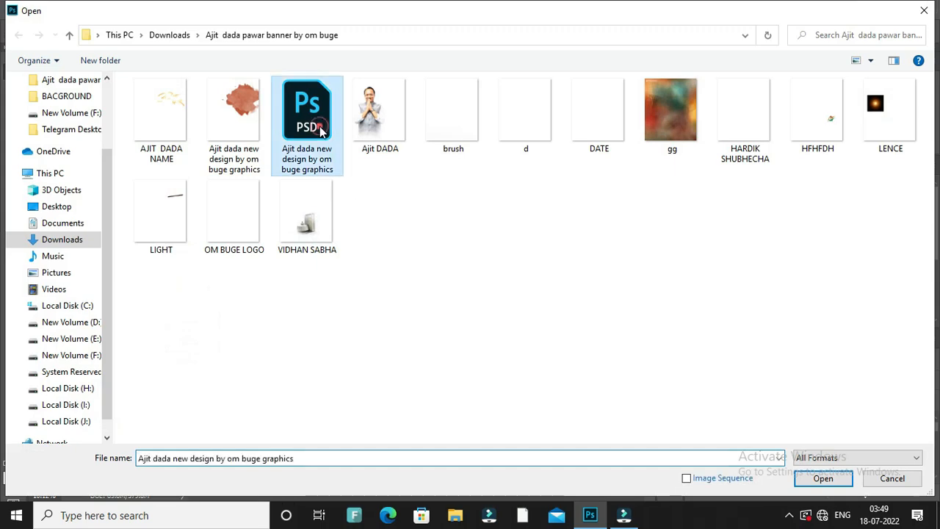
double_click(321, 129)
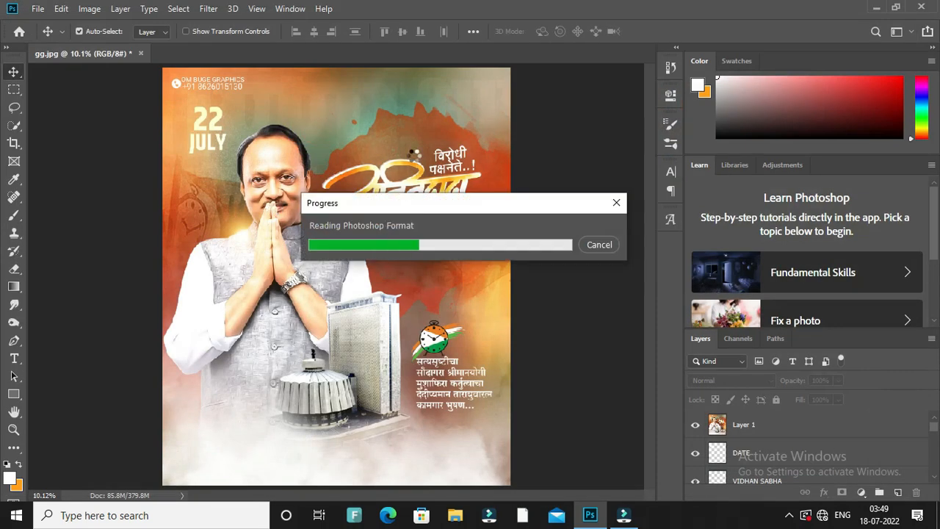
key(z)
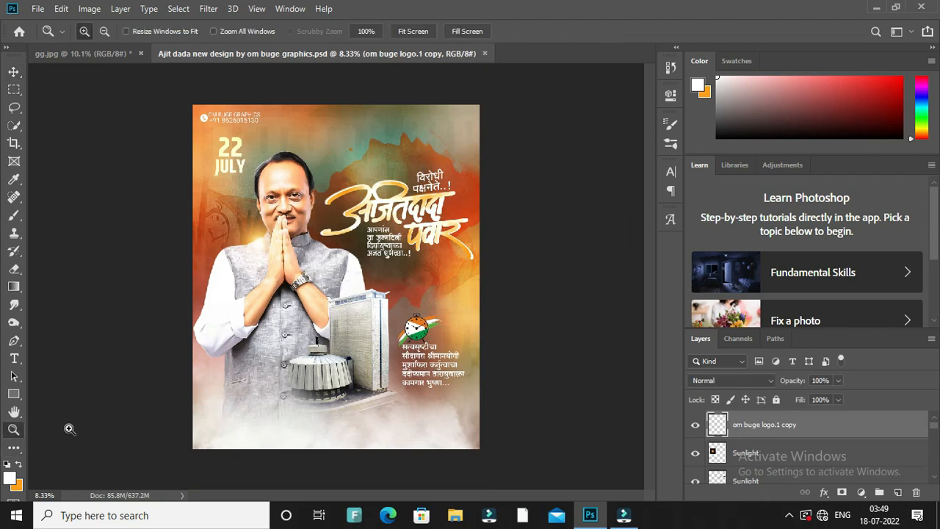
right_click(233, 327)
click(250, 329)
key(v)
Step: Examine the PSD's bottom layers by hiding and showing the Layer 1 background and the 8 GK layer
scroll(713, 452, down, 10)
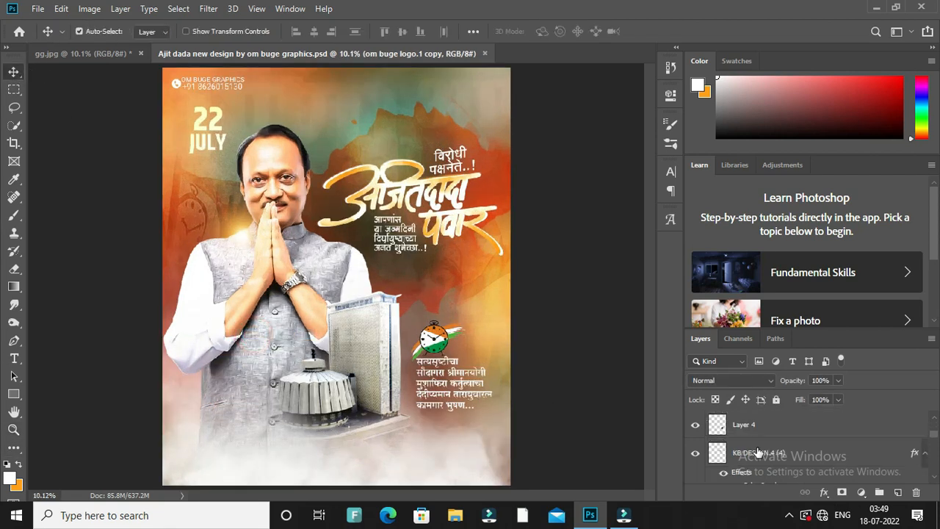
scroll(712, 455, down, 2)
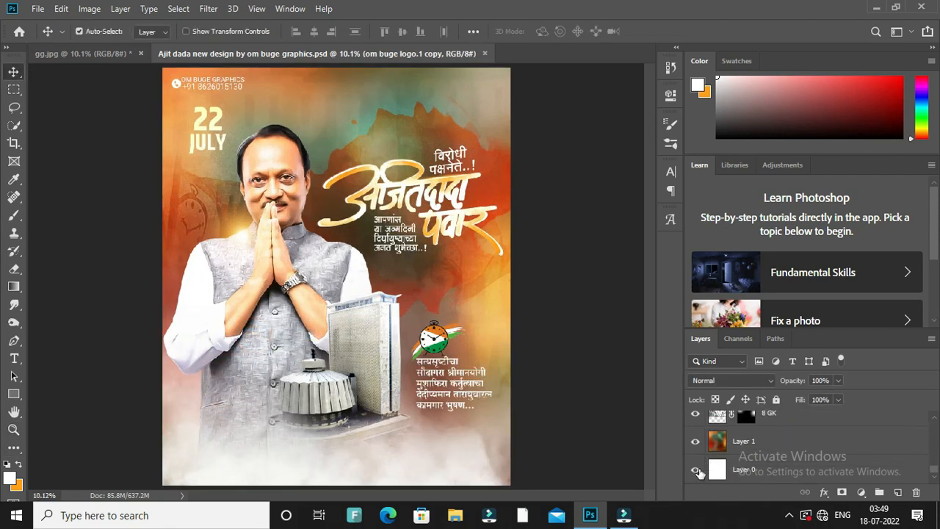
double_click(695, 443)
click(695, 443)
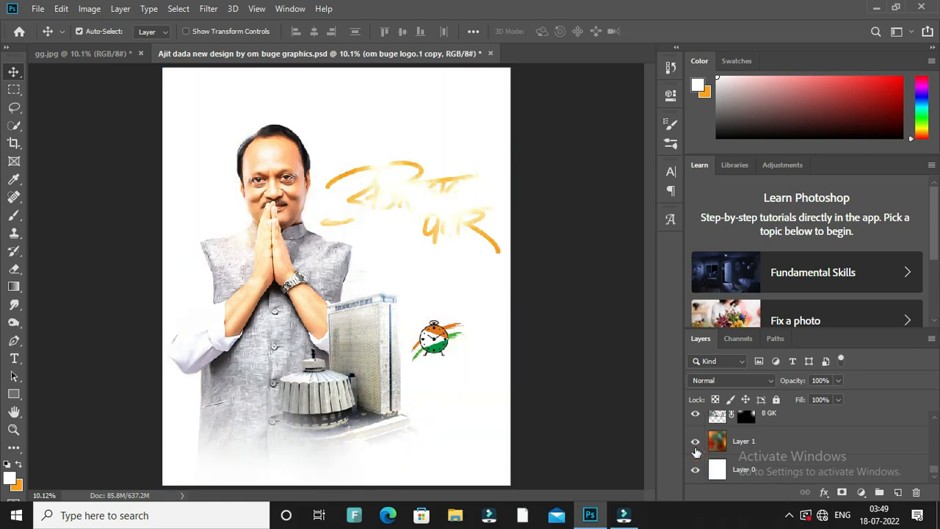
click(695, 443)
scroll(696, 451, up, 1)
click(696, 441)
click(695, 442)
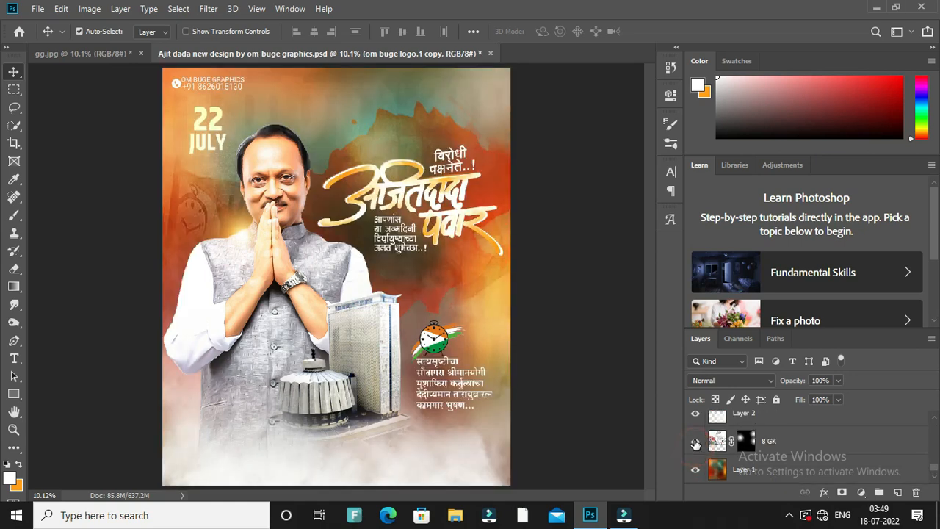
Step: Select the portrait's Layer 2 copy, switch its visibility off and on to compare, and deselect it
click(297, 301)
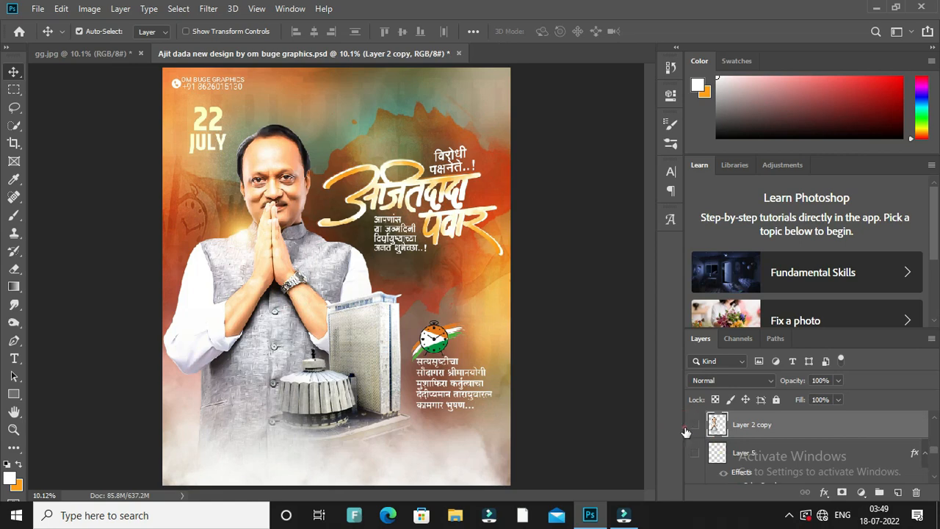
click(687, 430)
click(687, 430)
click(621, 402)
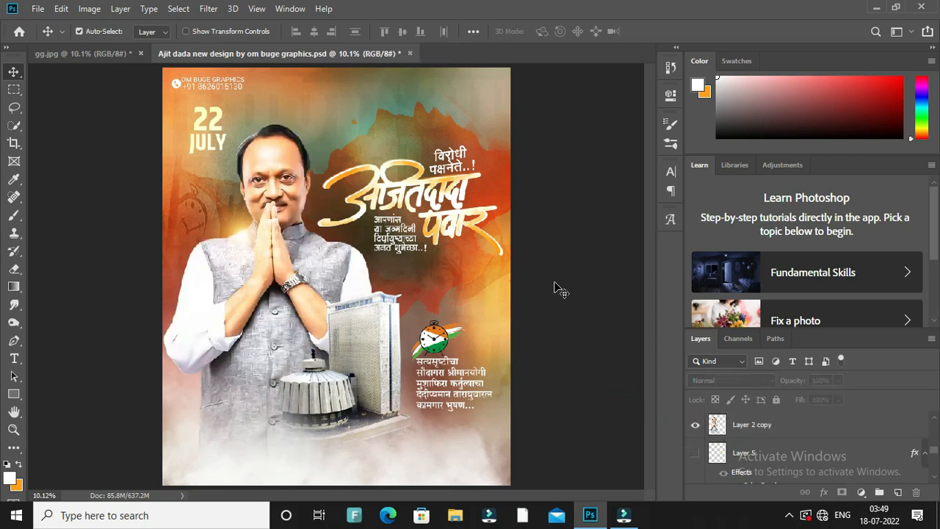